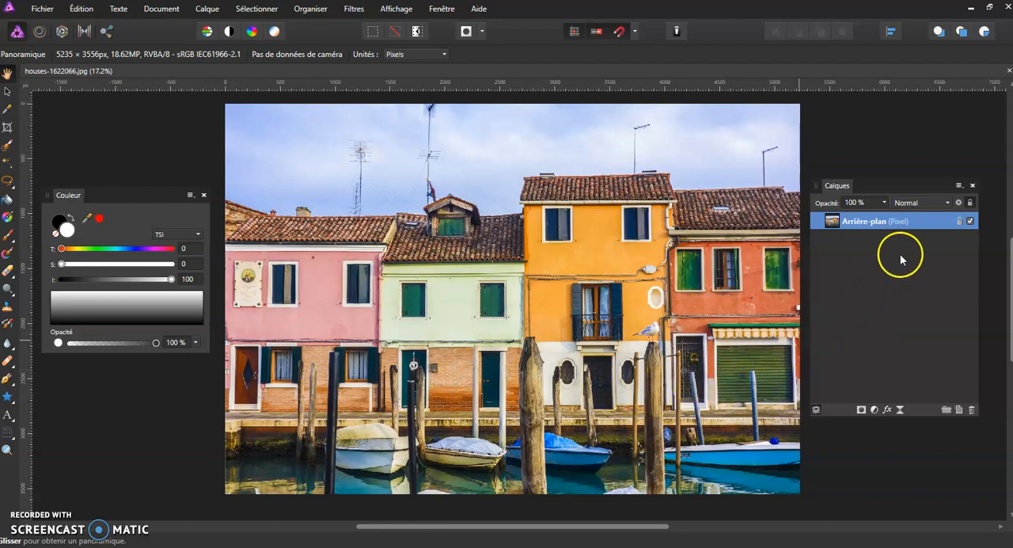
Duplicate the Arrière-plan layer and apply the Détecter les contours filter to the copy.
right_click(916, 229)
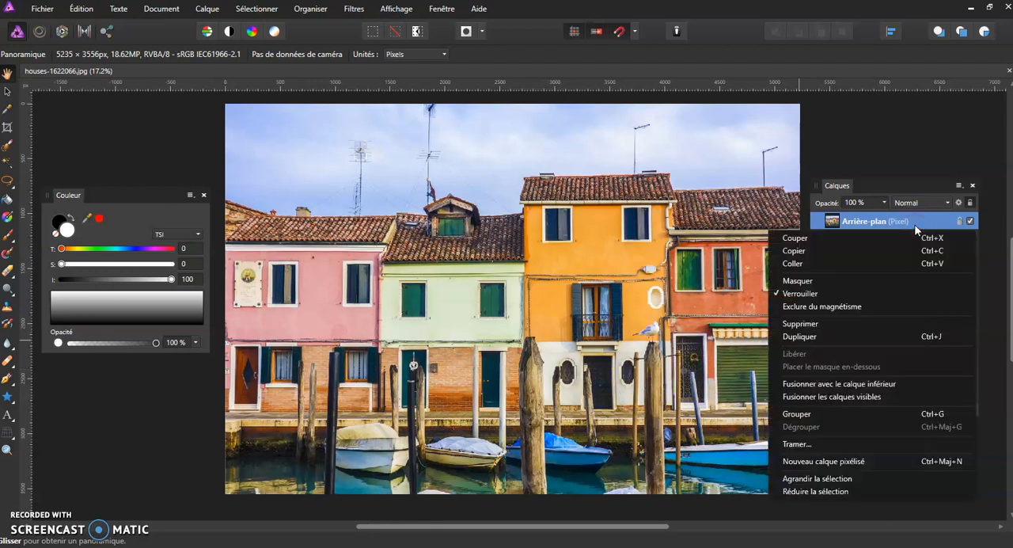
click(834, 336)
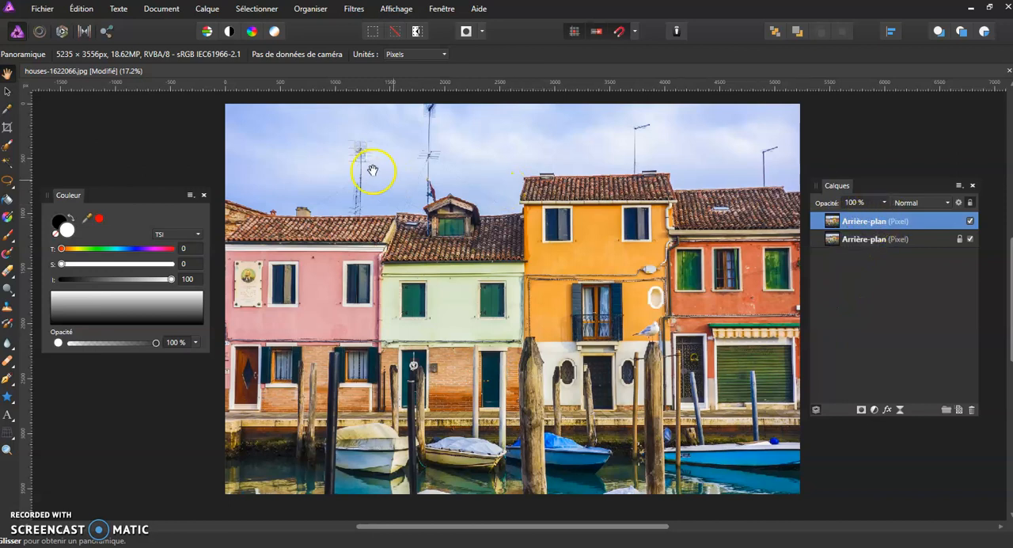
click(358, 13)
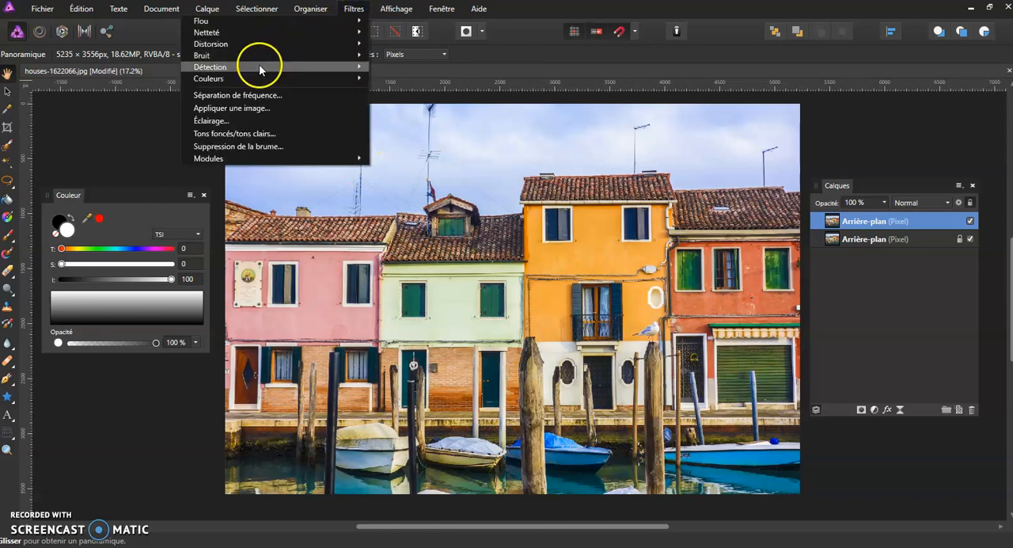
mouse_move(259, 67)
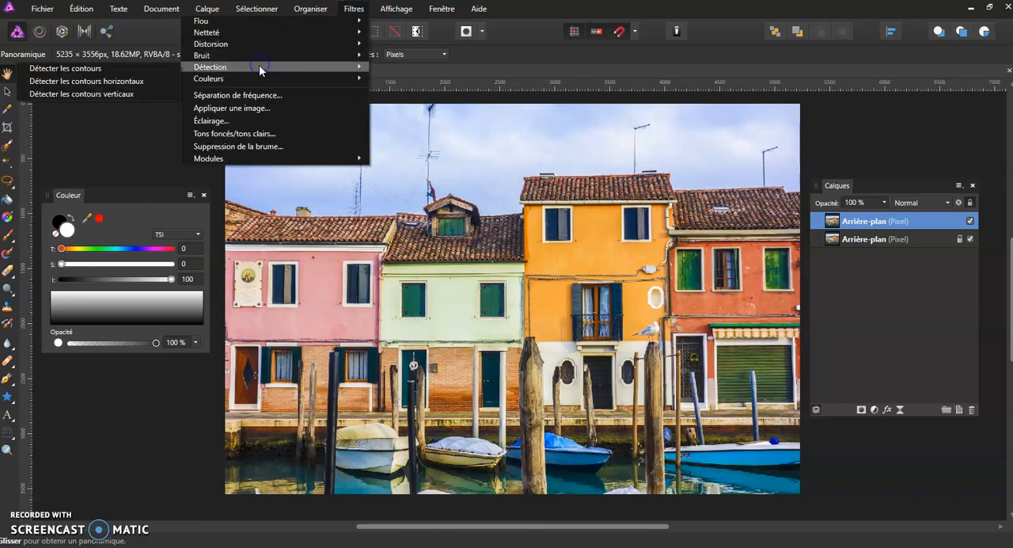
click(146, 68)
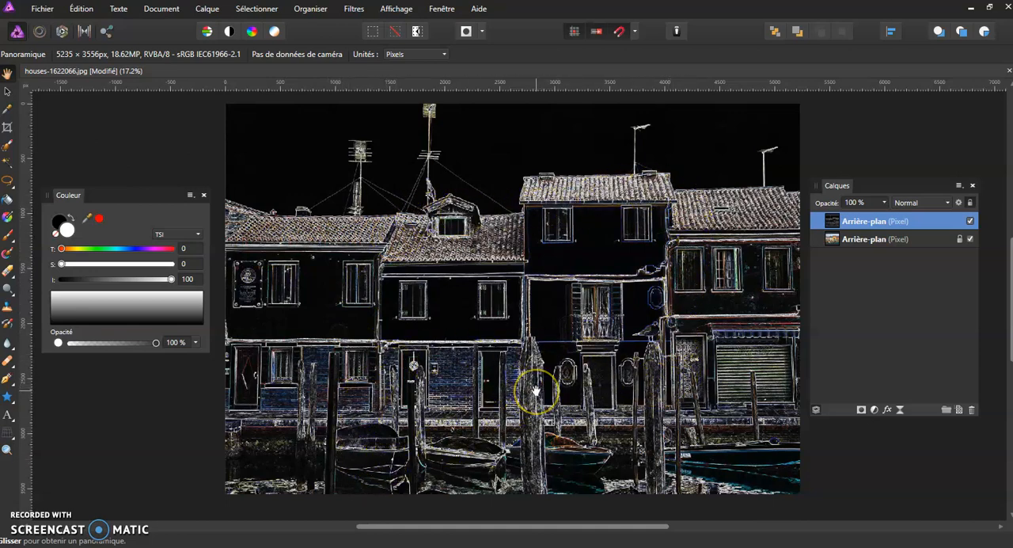
Set the blend mode of the edge-detected layer to Soustraction.
scroll(535, 389, up, 3)
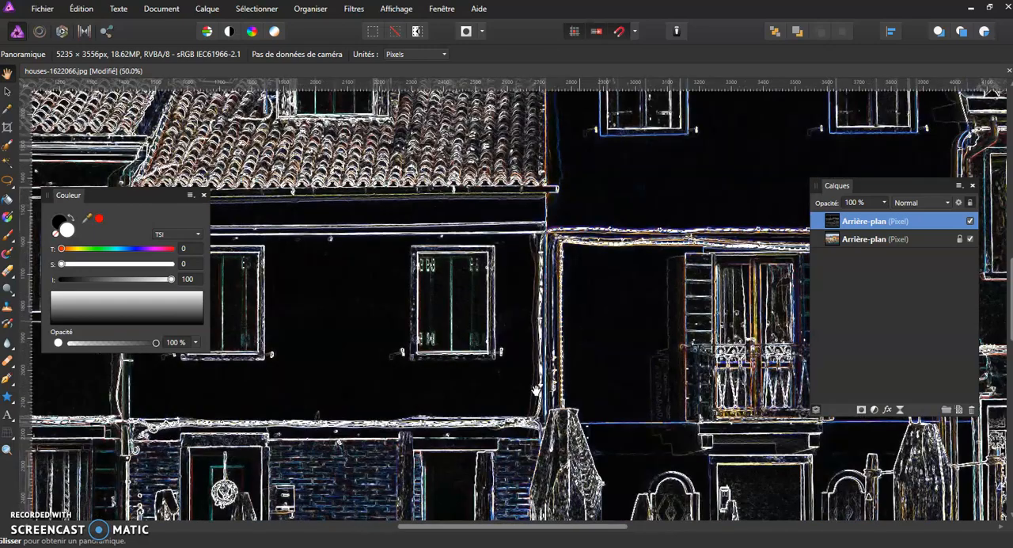
drag(546, 427, 446, 147)
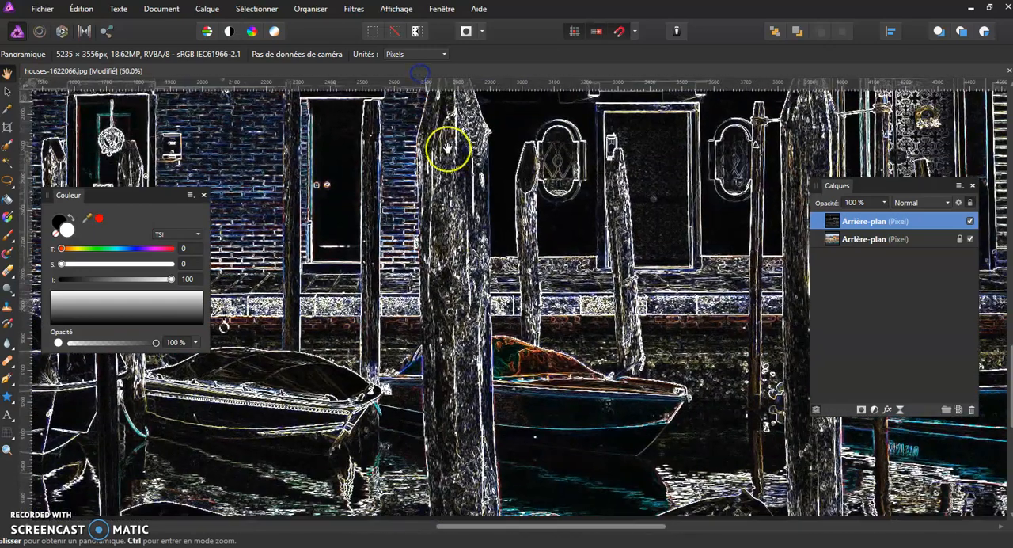
drag(479, 203, 475, 269)
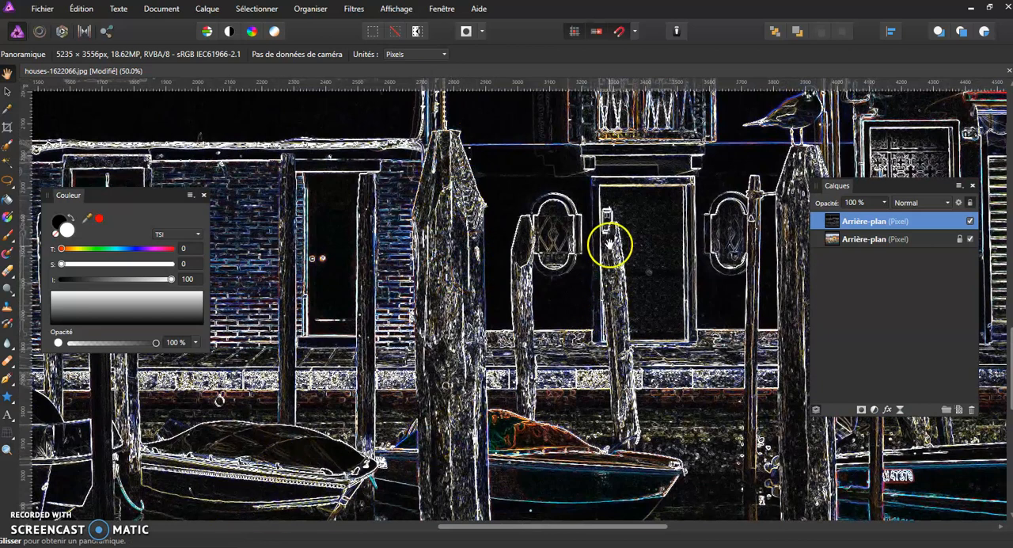
click(918, 207)
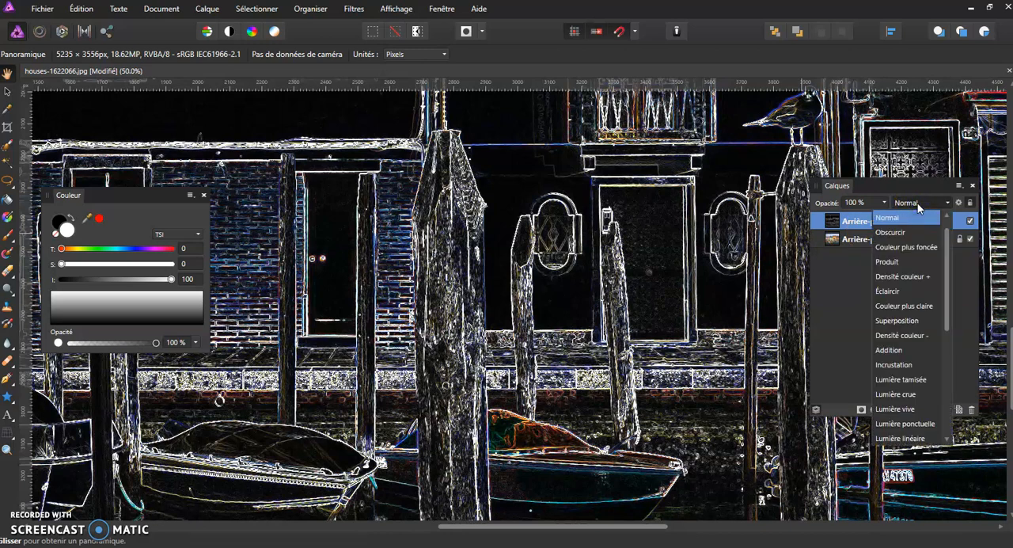
click(867, 218)
click(907, 203)
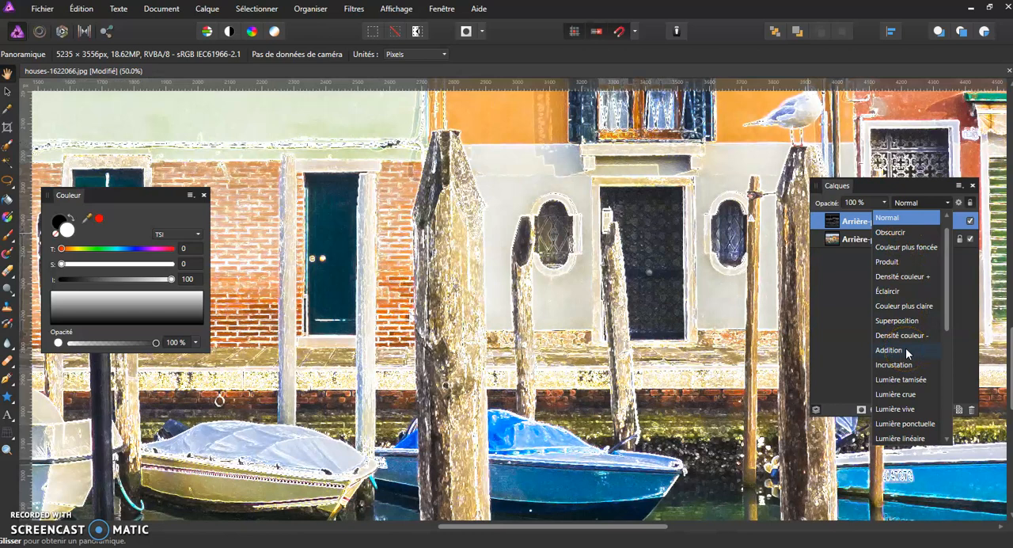
scroll(907, 357, down, 3)
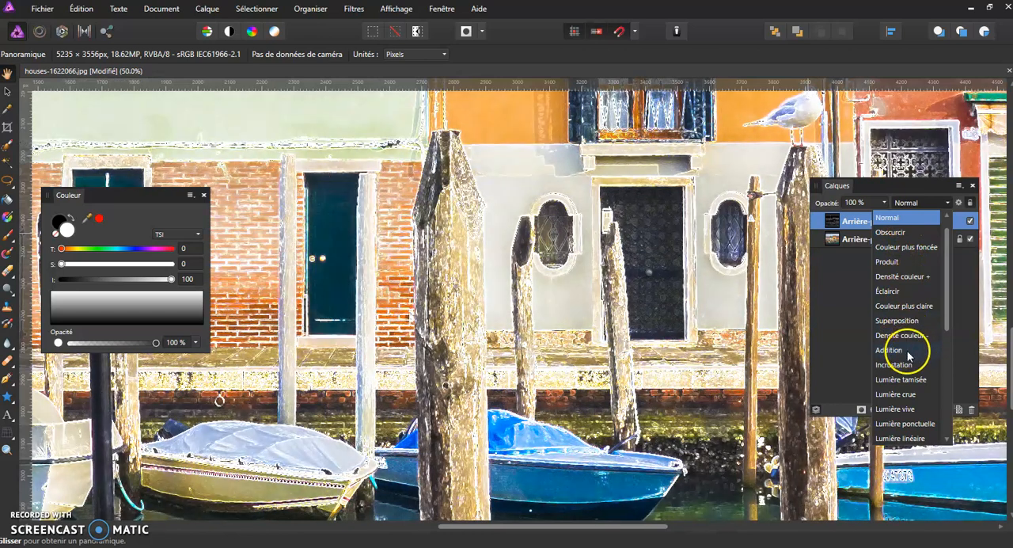
scroll(909, 359, down, 2)
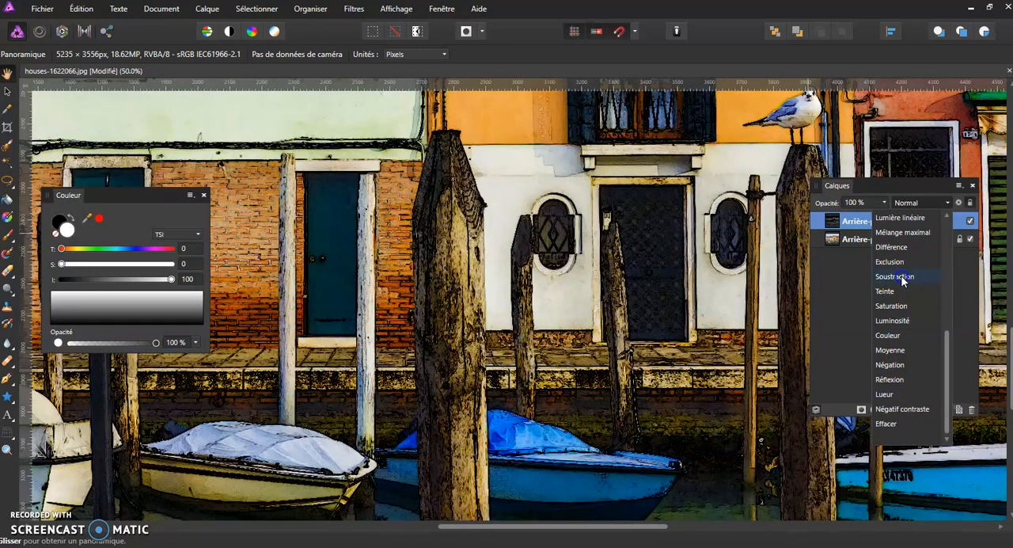
click(902, 278)
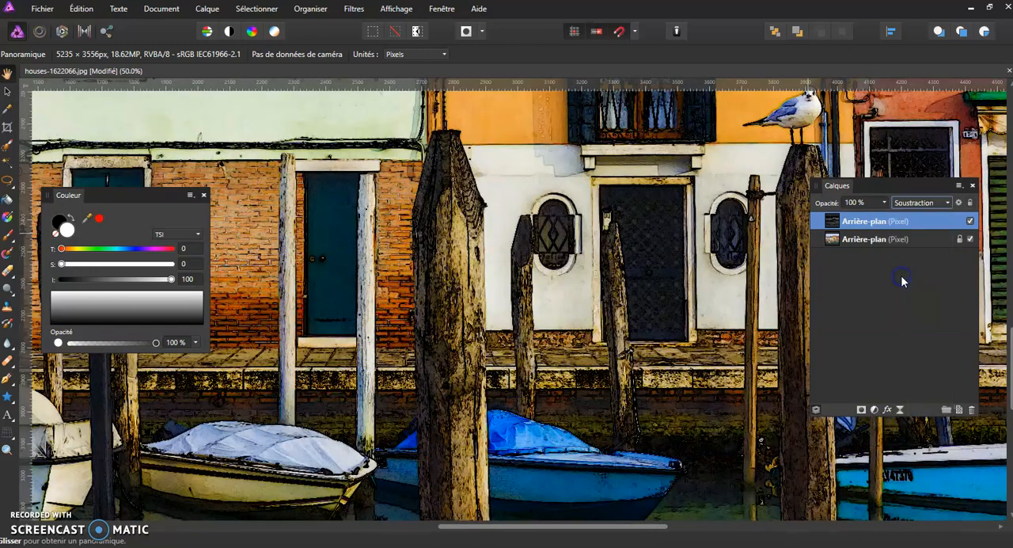
Compare the image with and without the edge-detected layer by switching its visibility off and on.
drag(416, 219, 452, 235)
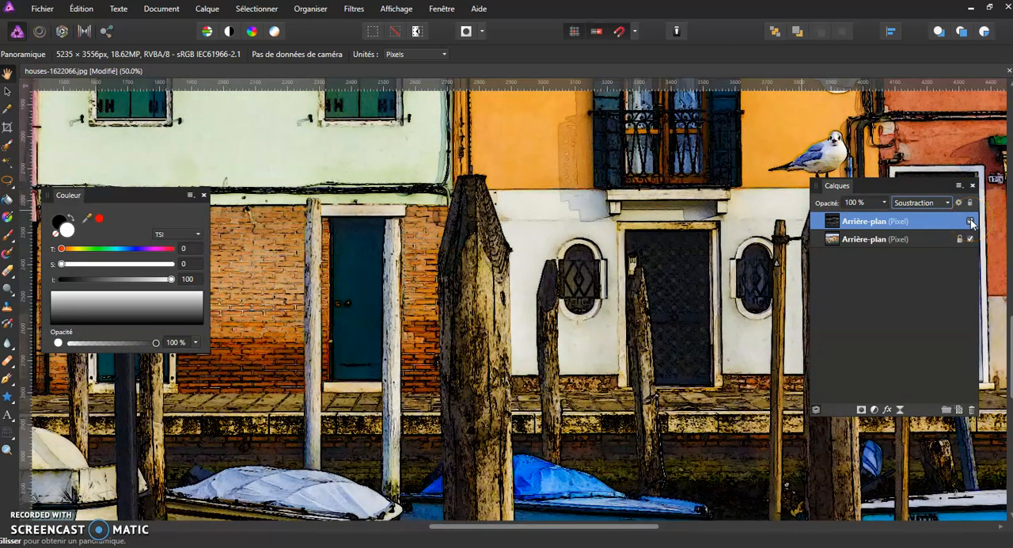
click(971, 221)
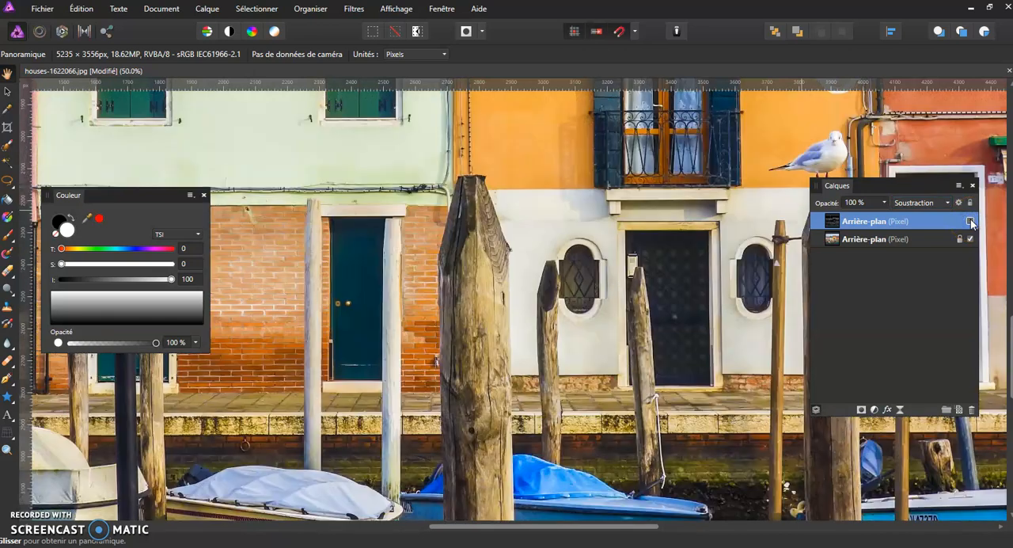
click(970, 220)
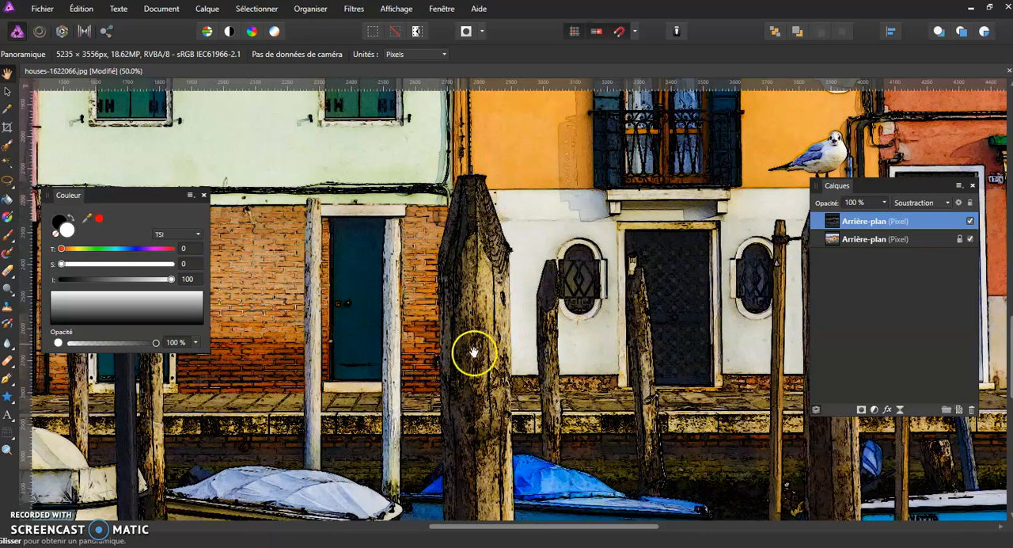
click(970, 221)
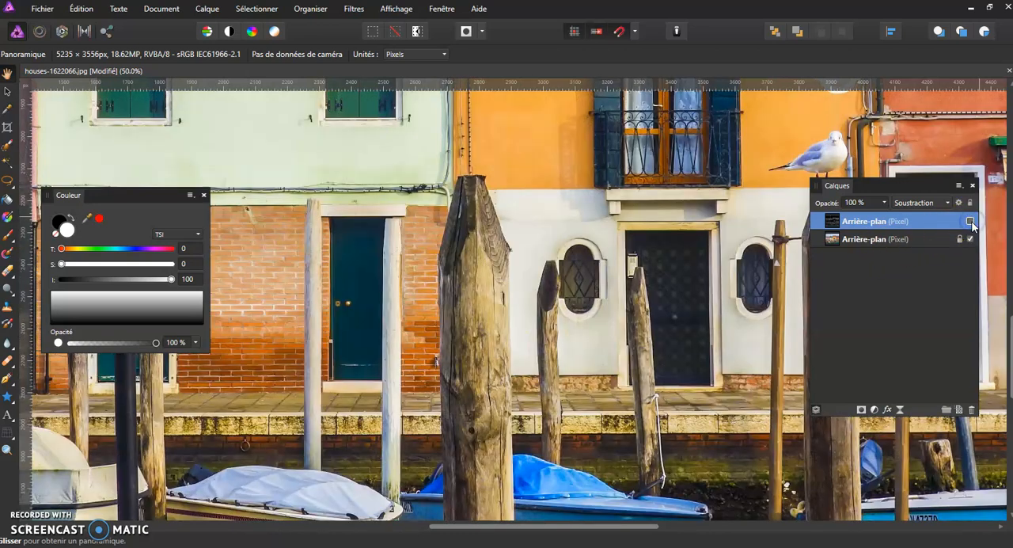
click(971, 220)
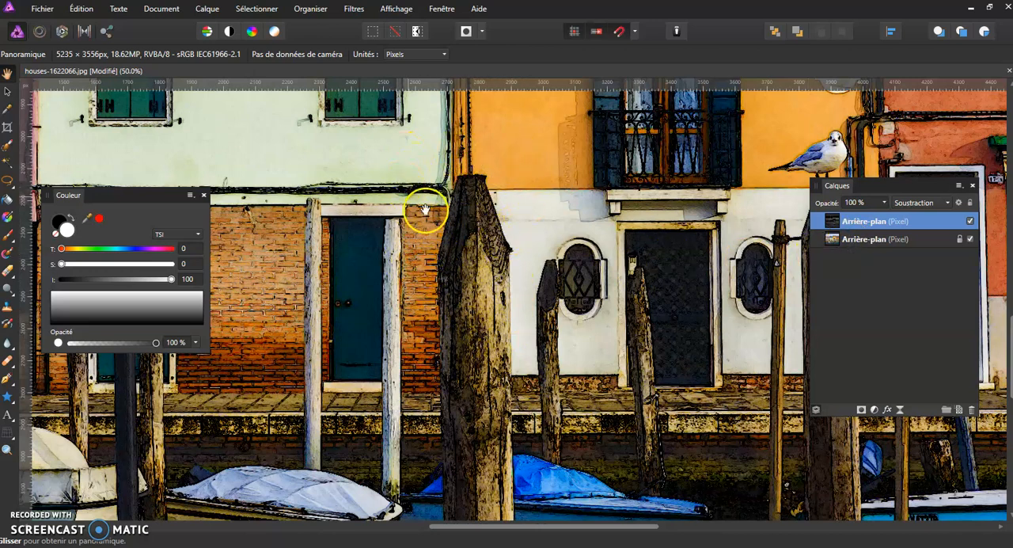
Merge the visible layers into a new pixel layer and give it a Flou gaussien layer effect with an 18,1 px radius.
right_click(907, 222)
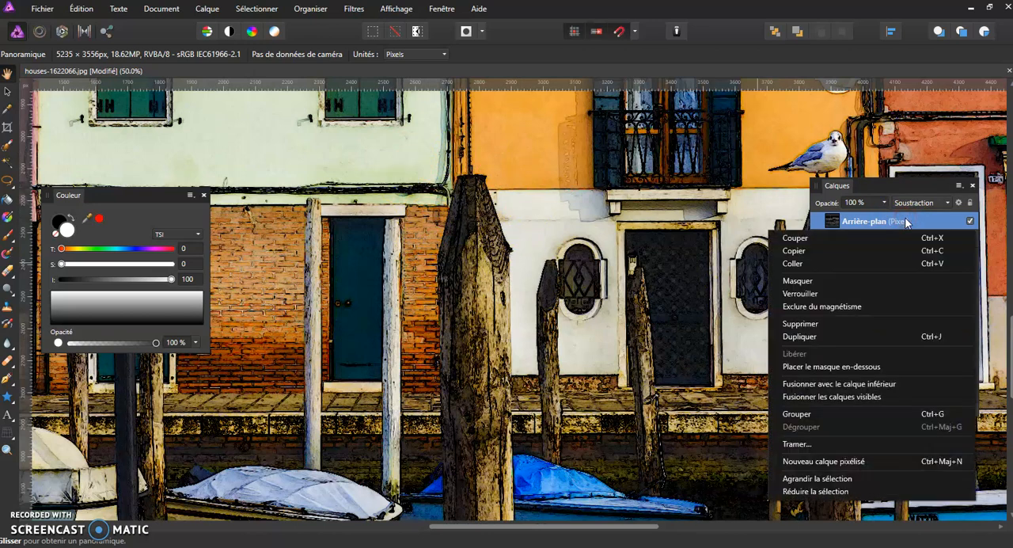
click(865, 399)
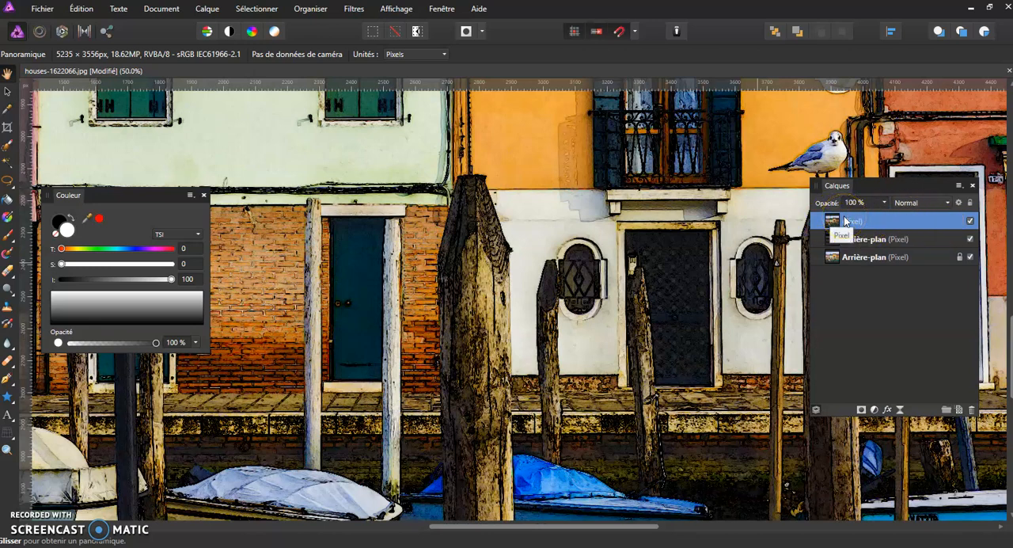
click(887, 410)
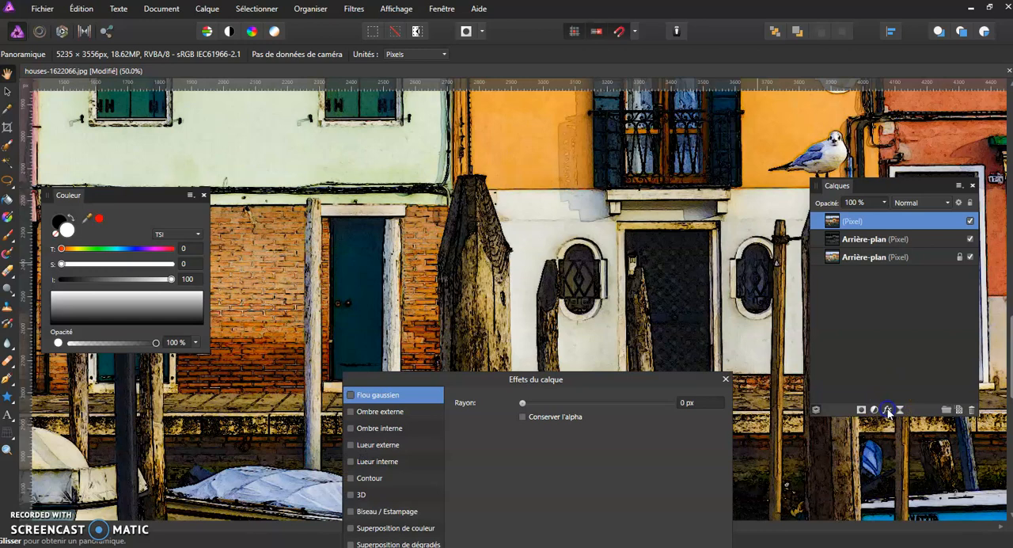
drag(554, 379, 524, 134)
click(649, 108)
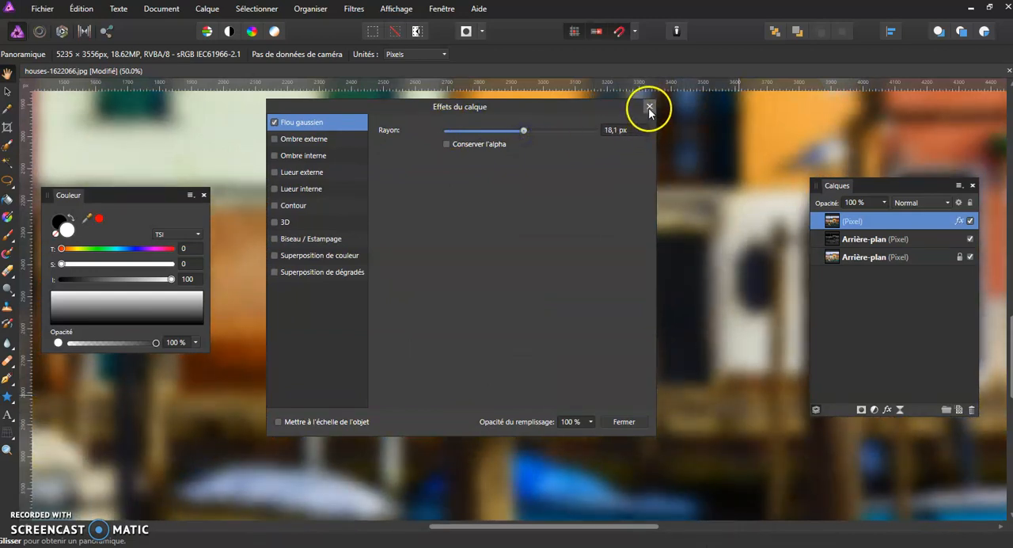
click(632, 421)
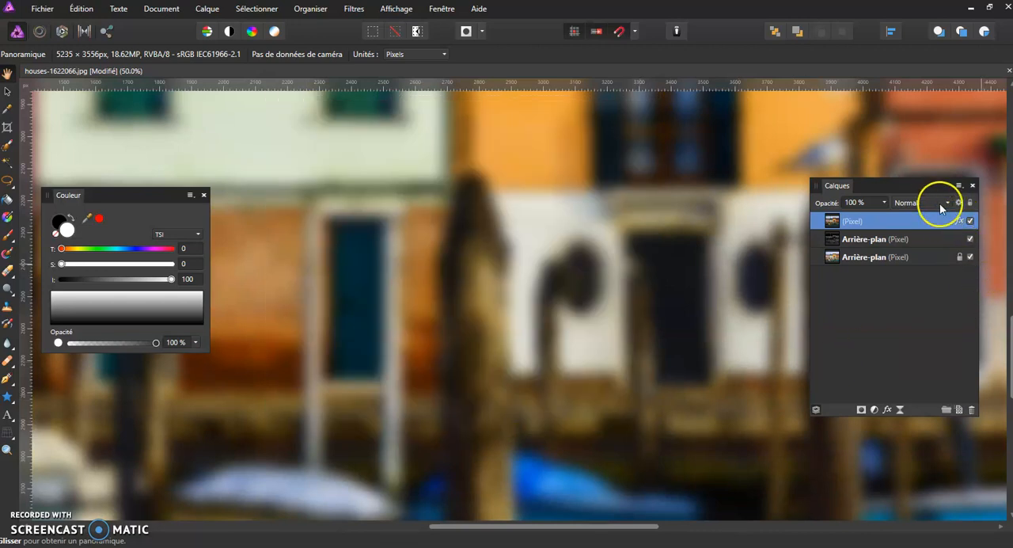
Set the blurred merged layer's blend mode to Lumière tamisée.
click(932, 201)
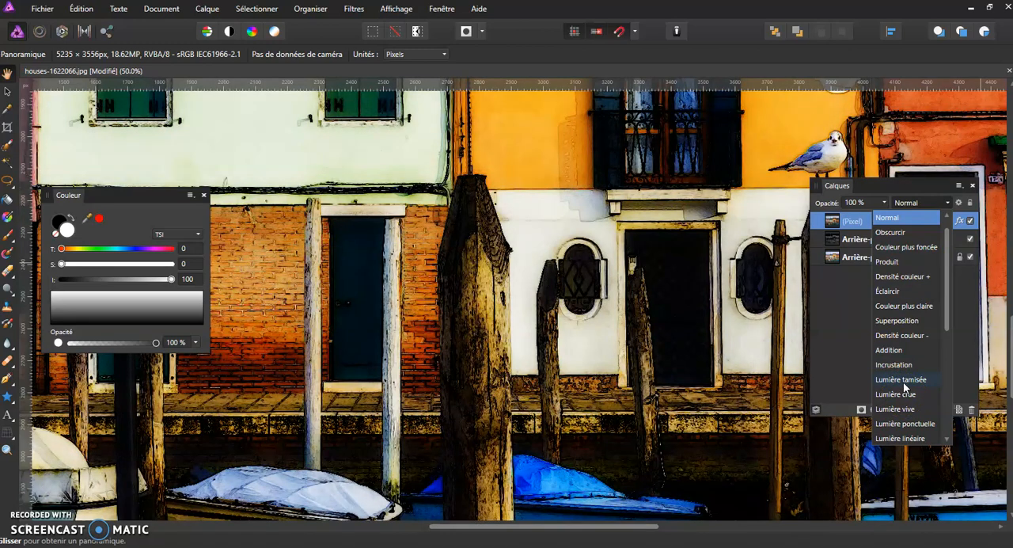
click(902, 396)
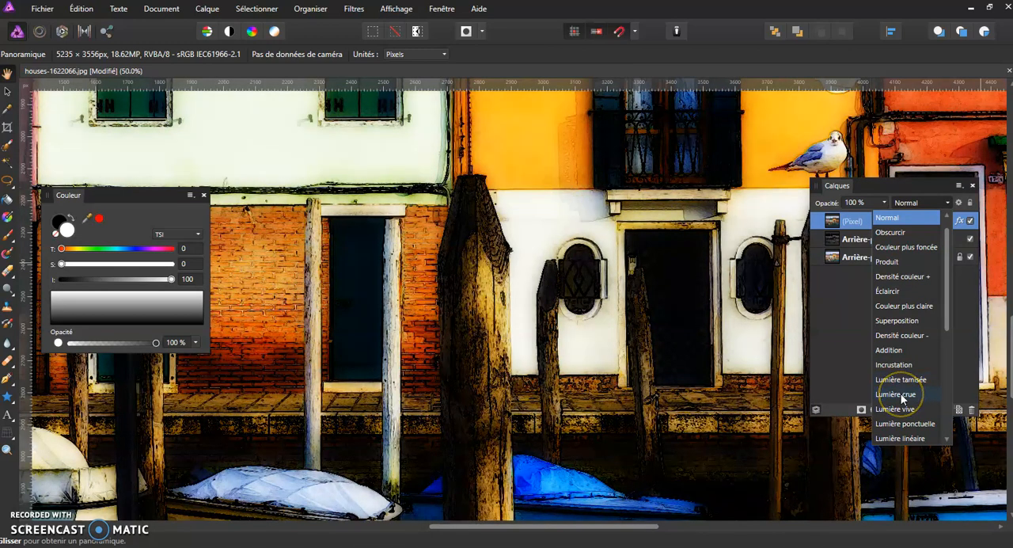
click(900, 409)
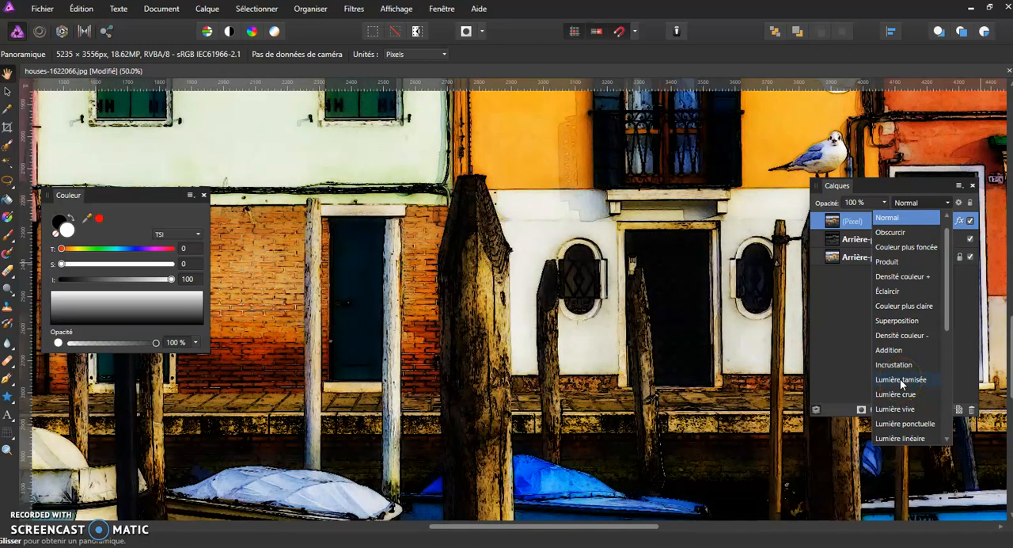
click(900, 381)
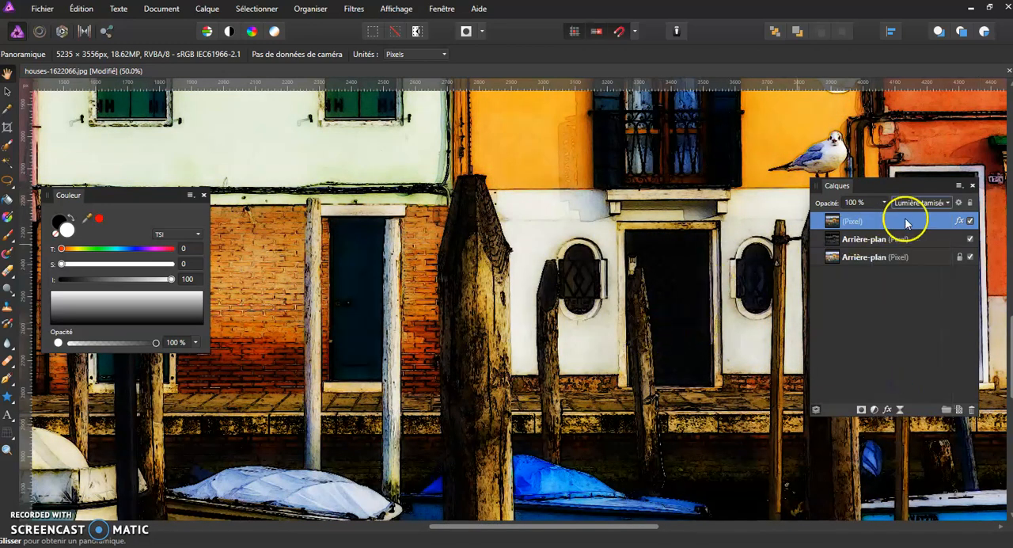
Toggle the blurred merged layer's visibility to compare the image with and without it.
click(972, 222)
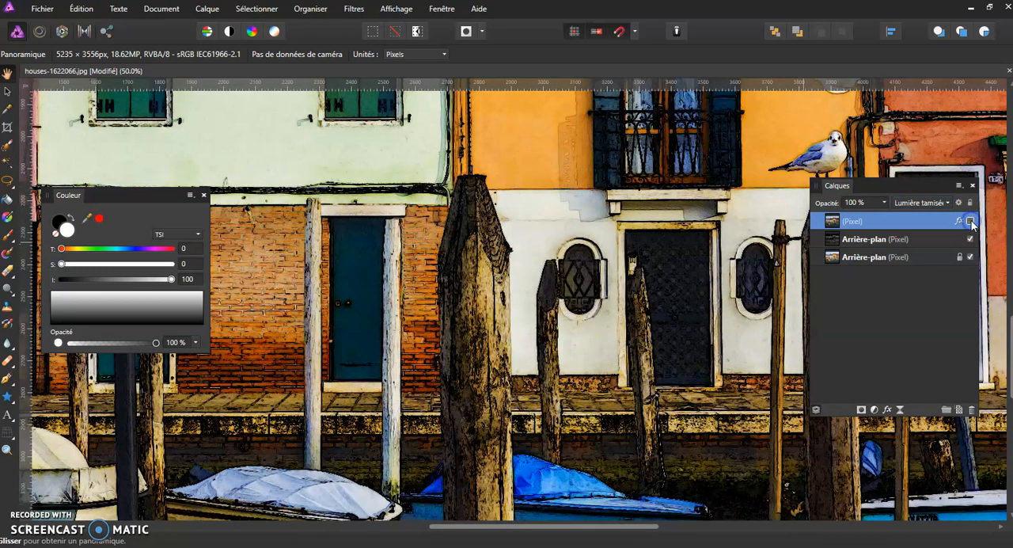
click(971, 221)
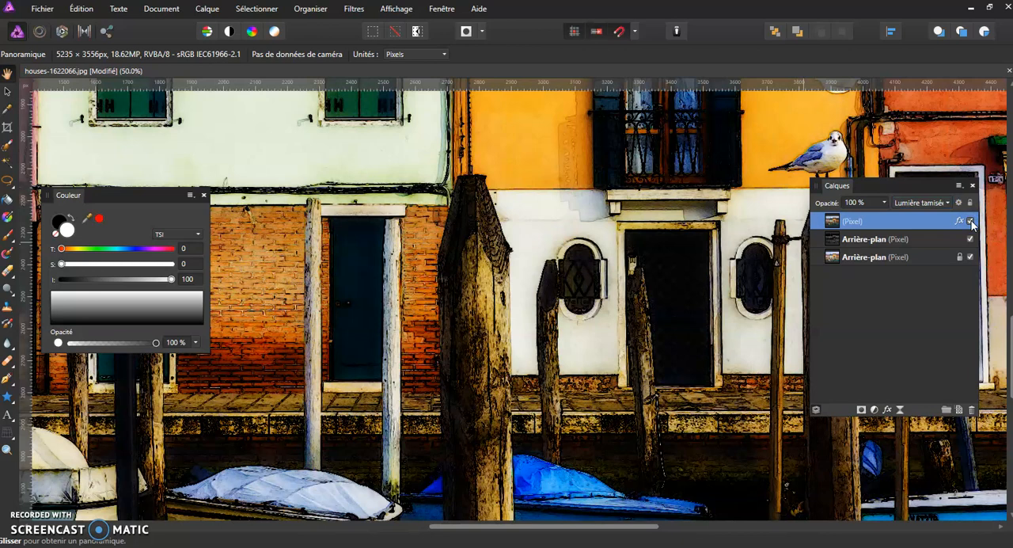
click(972, 222)
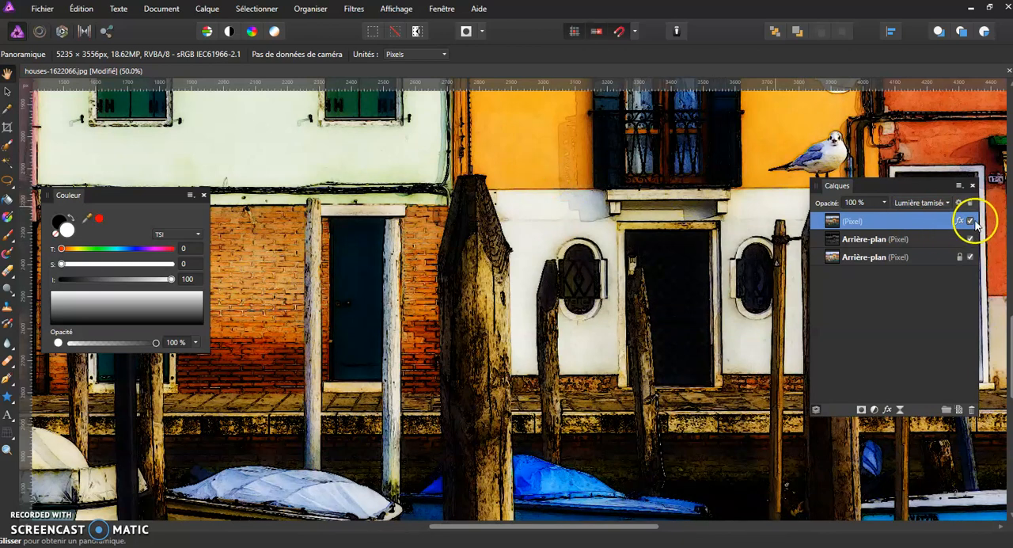
click(971, 222)
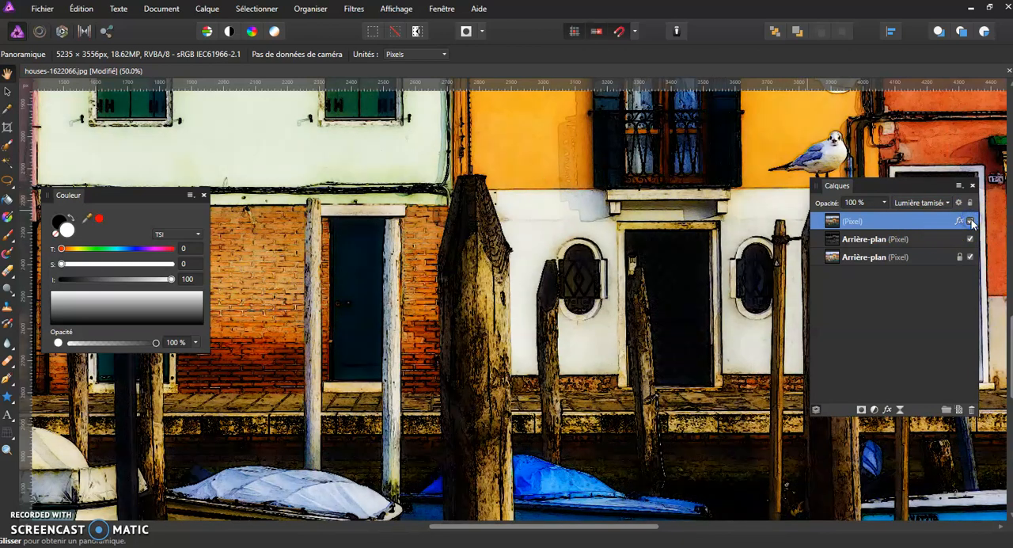
Select the two layers above the original photo and hide them together to compare the whole picture with the original.
scroll(651, 318, down, 3)
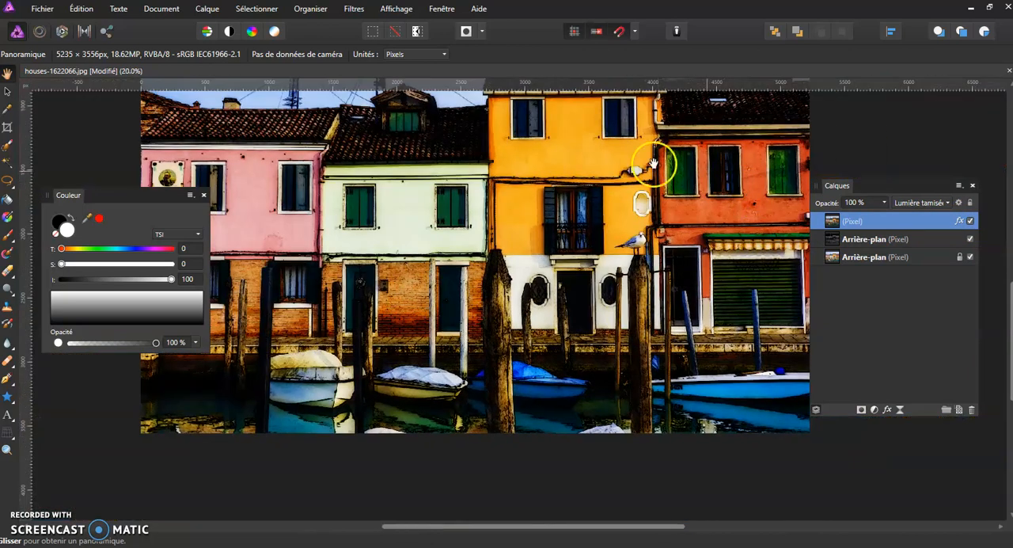
drag(501, 209, 515, 283)
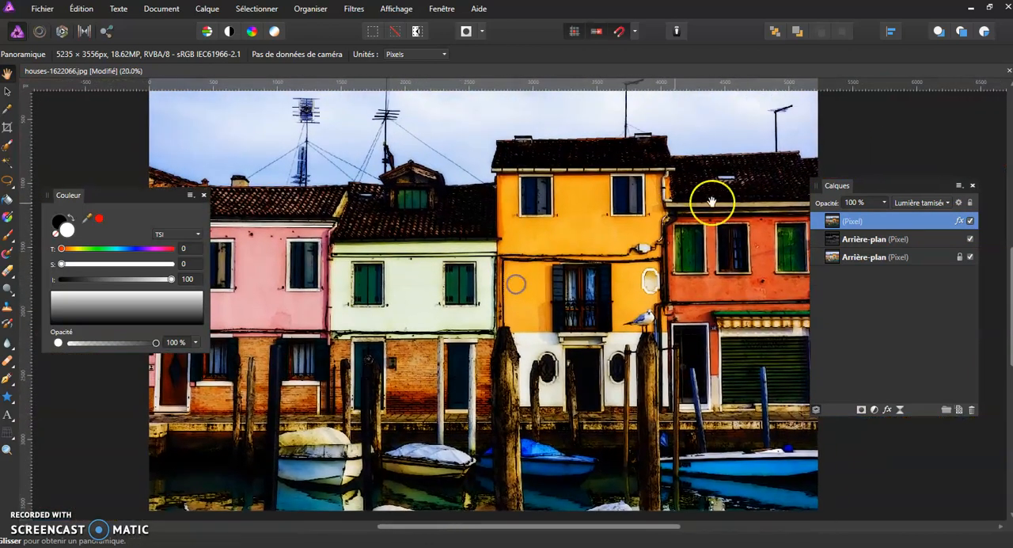
shift+click(927, 240)
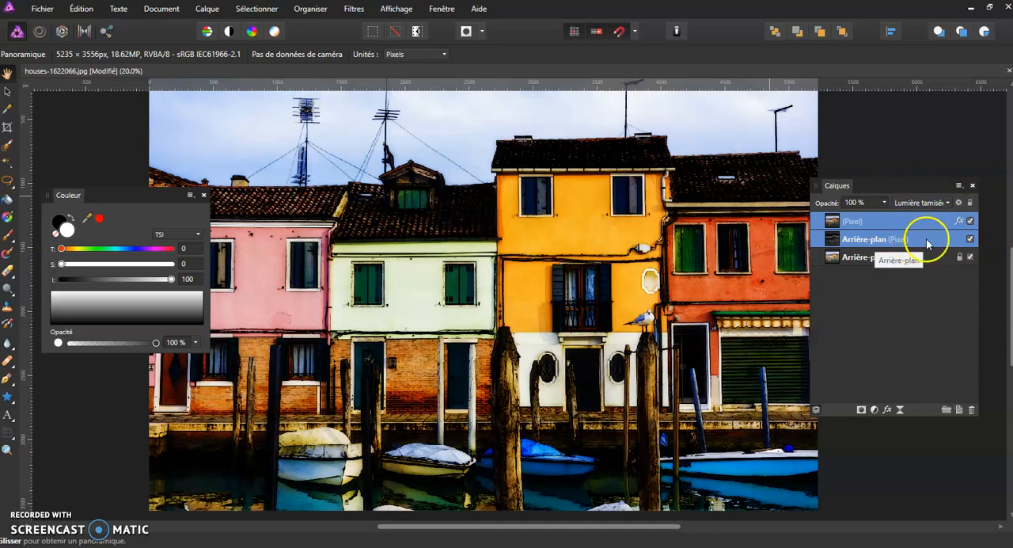
click(970, 239)
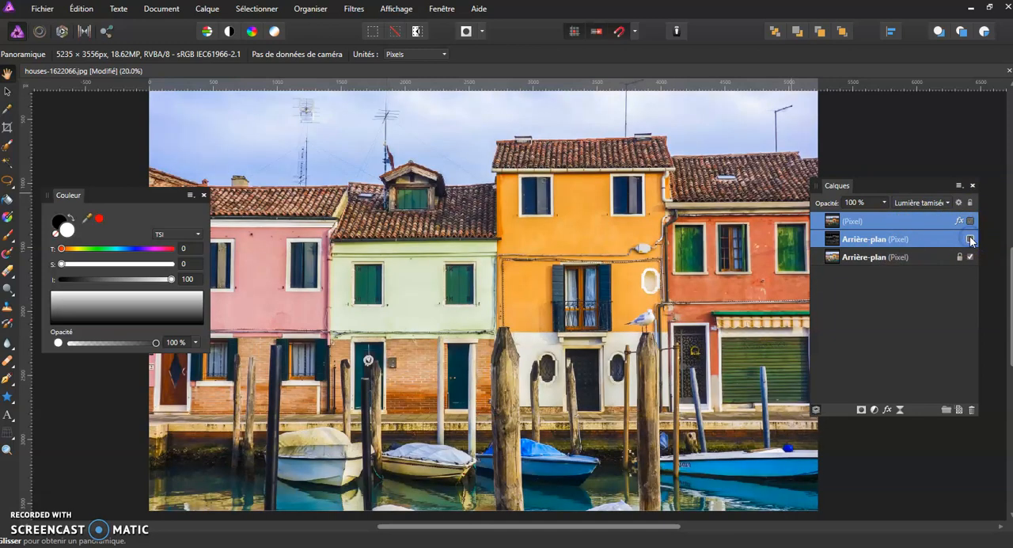
Show the two hidden layers again and move the Couleur panel clear of the pink house.
click(970, 239)
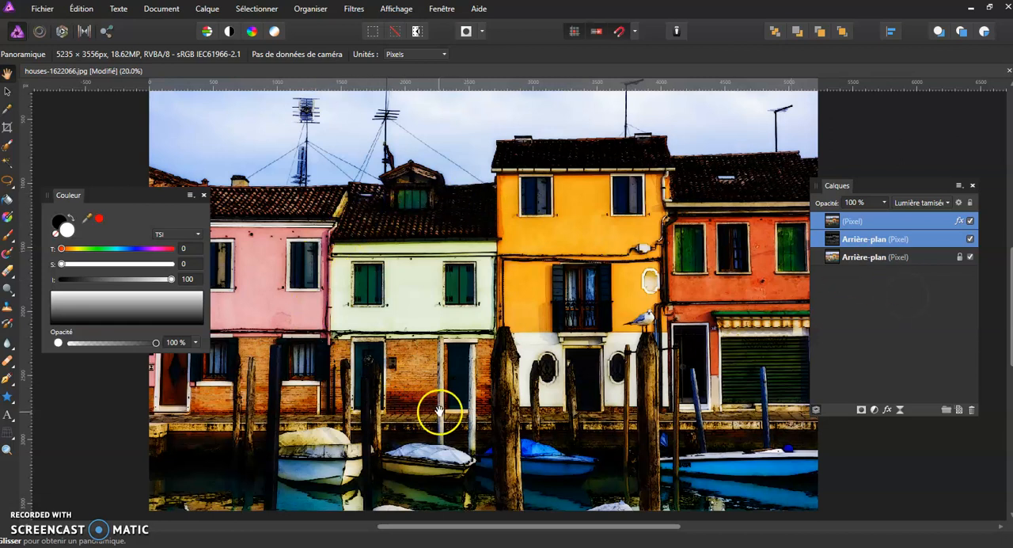
drag(157, 199, 131, 307)
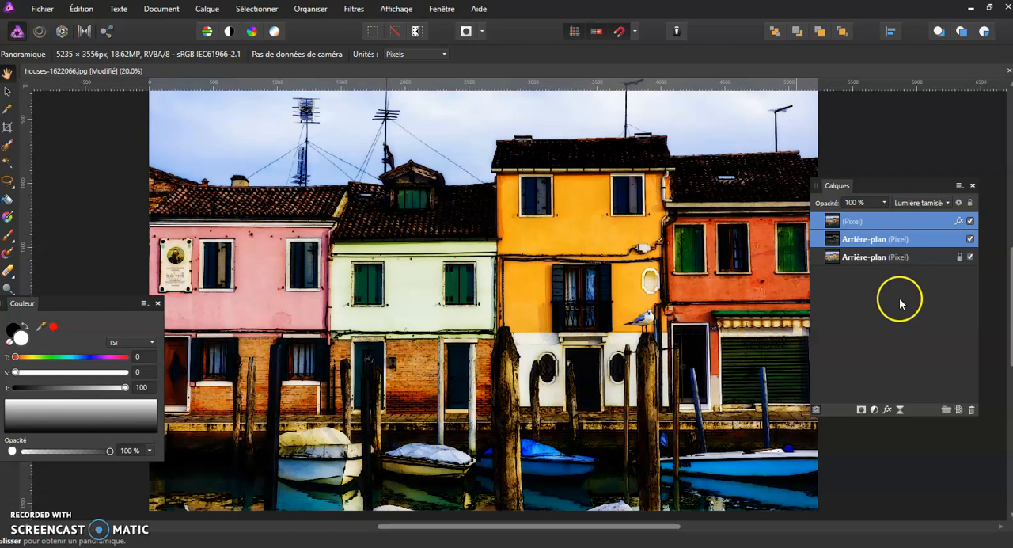
Add a Courbes adjustment above the blurred merged layer, lifting the black point slightly and adding a point in the curve's highlights.
click(905, 221)
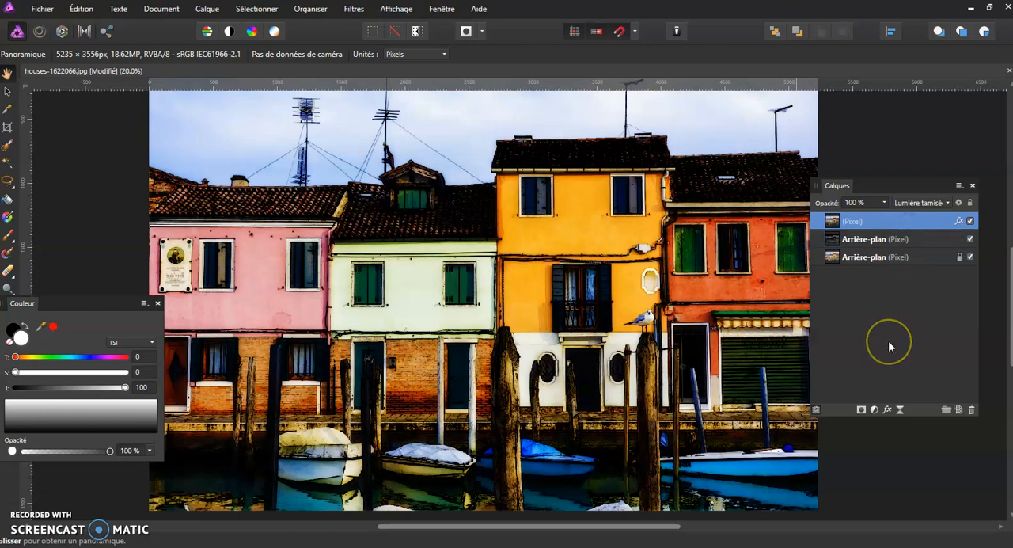
click(875, 410)
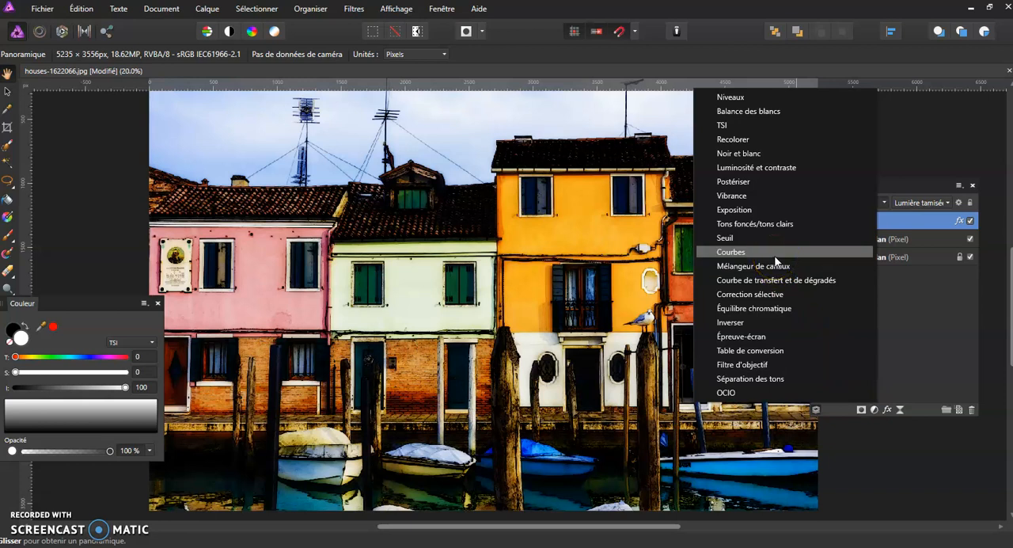
click(745, 253)
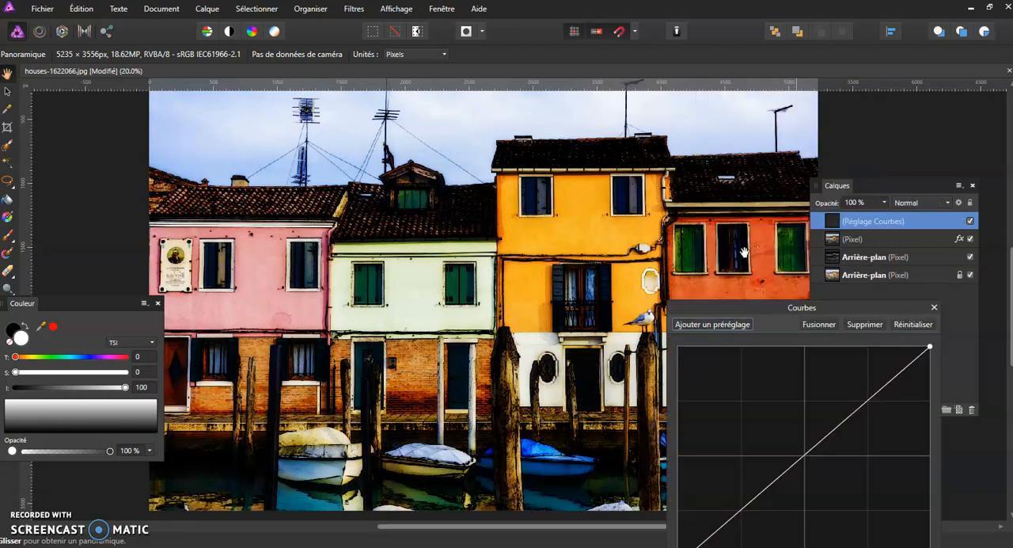
drag(761, 307, 727, 149)
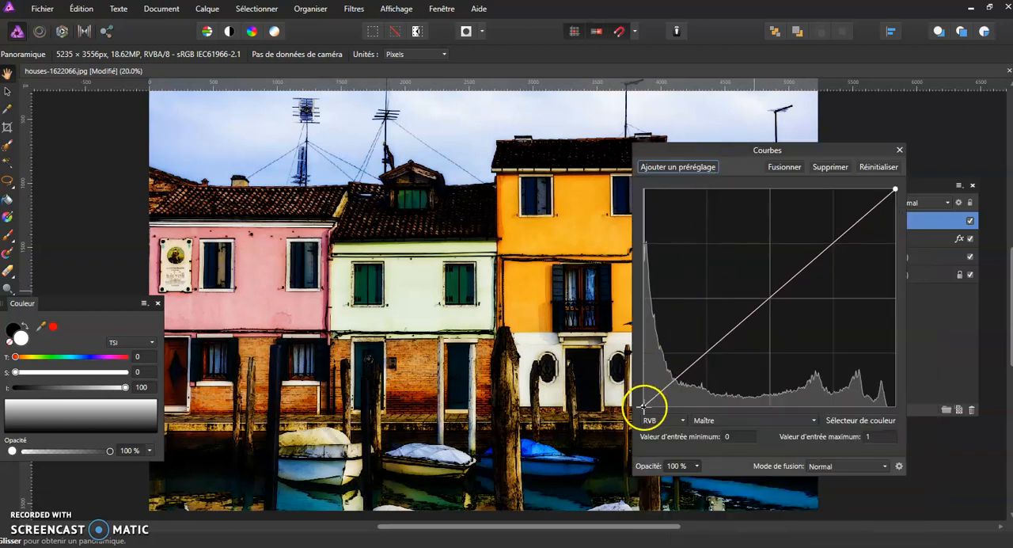
drag(643, 407, 639, 383)
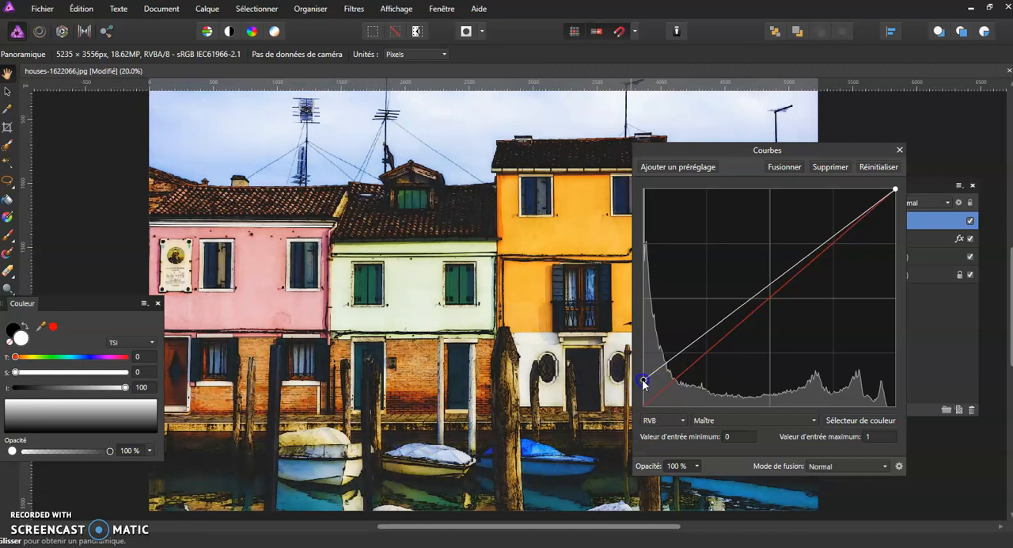
click(815, 247)
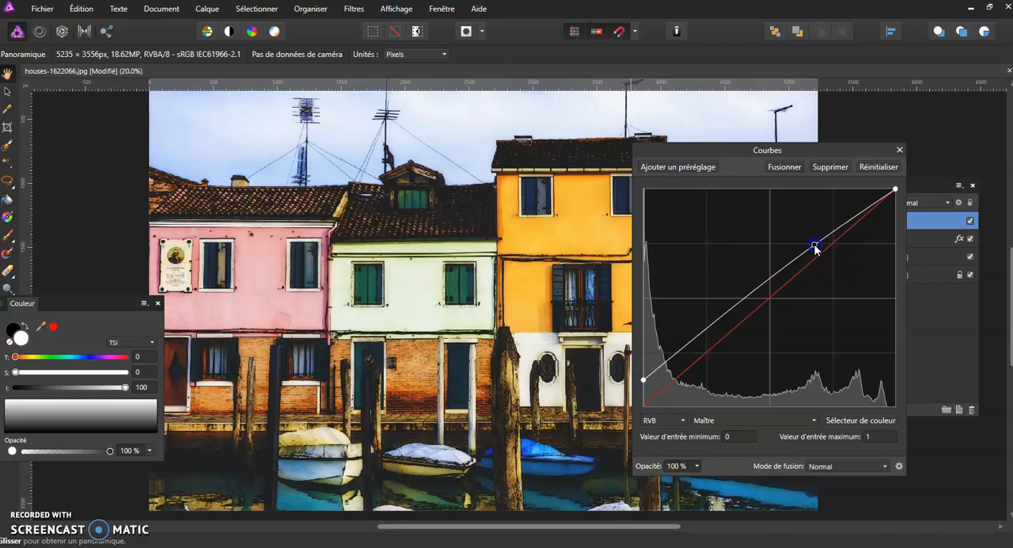
click(899, 150)
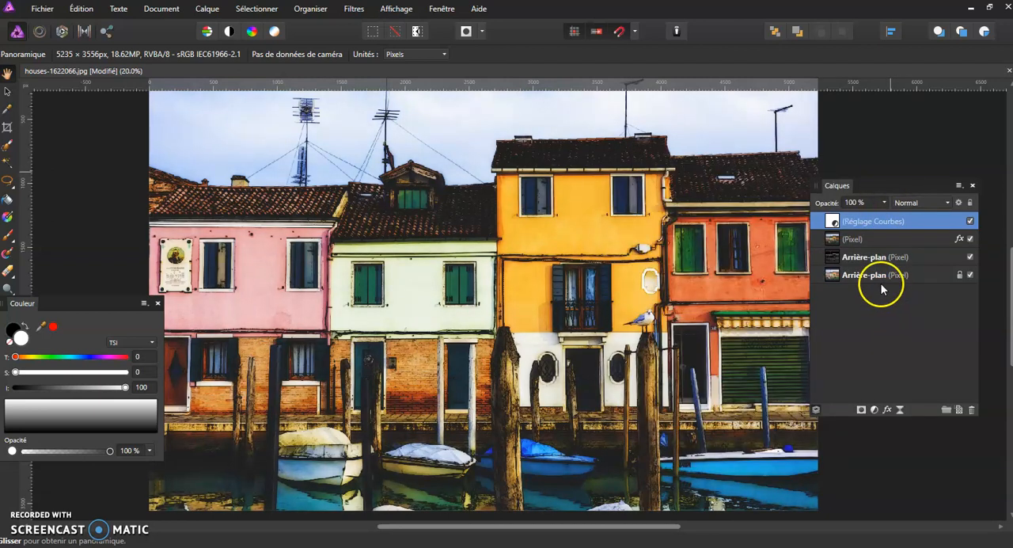
Add a TSI adjustment above the curves with a saturation shift of 43 % and a hue shift of -1,6°.
click(875, 410)
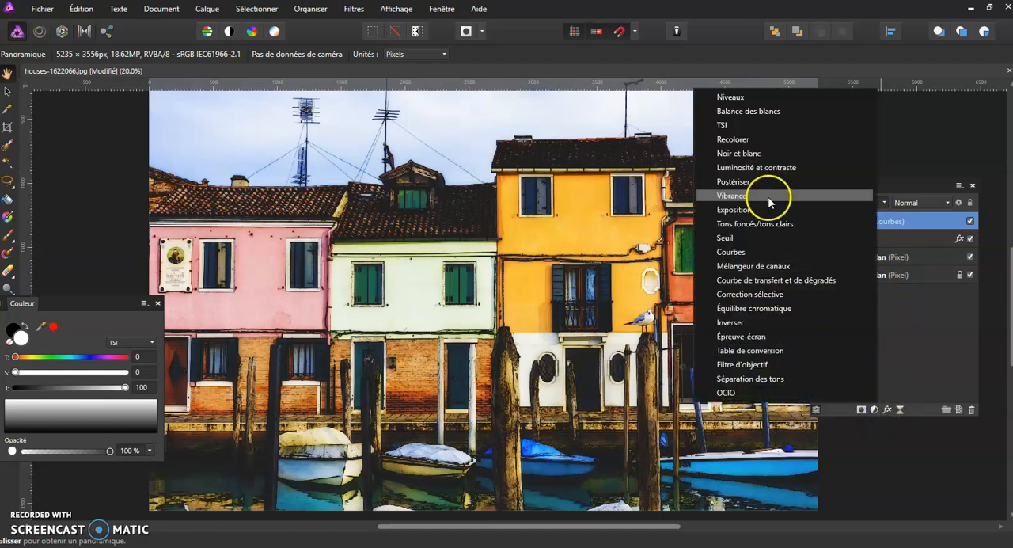
click(756, 126)
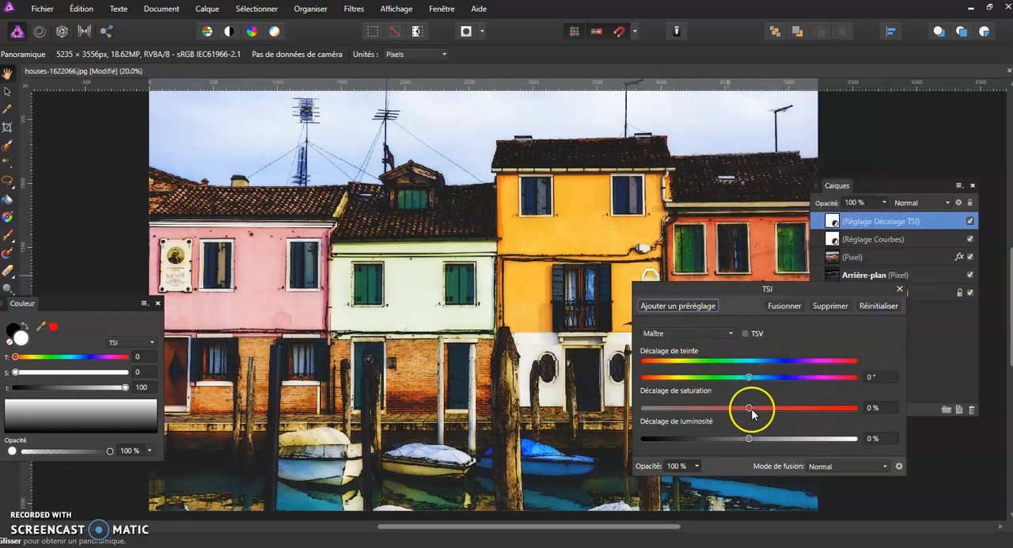
drag(749, 408, 789, 408)
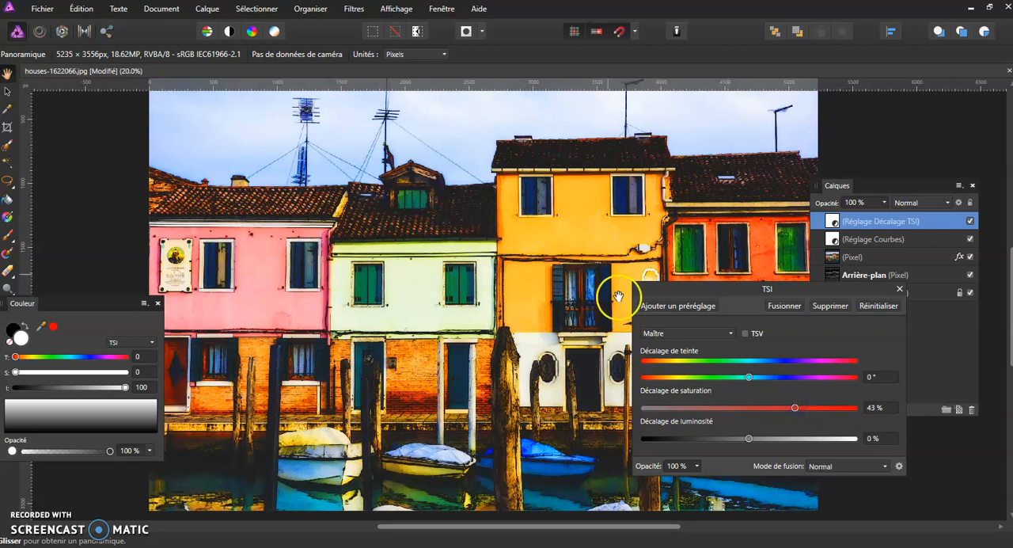
drag(750, 376, 750, 383)
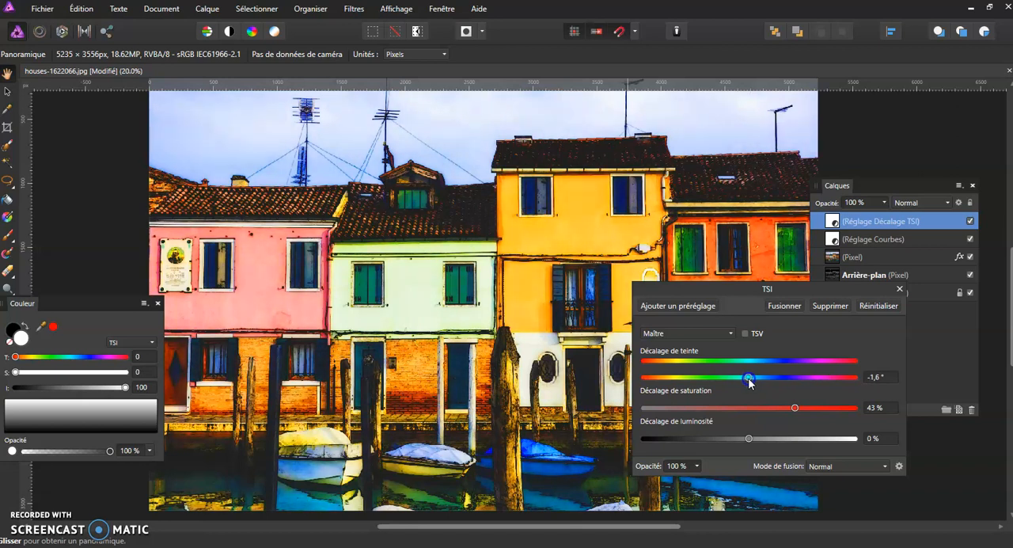
click(900, 289)
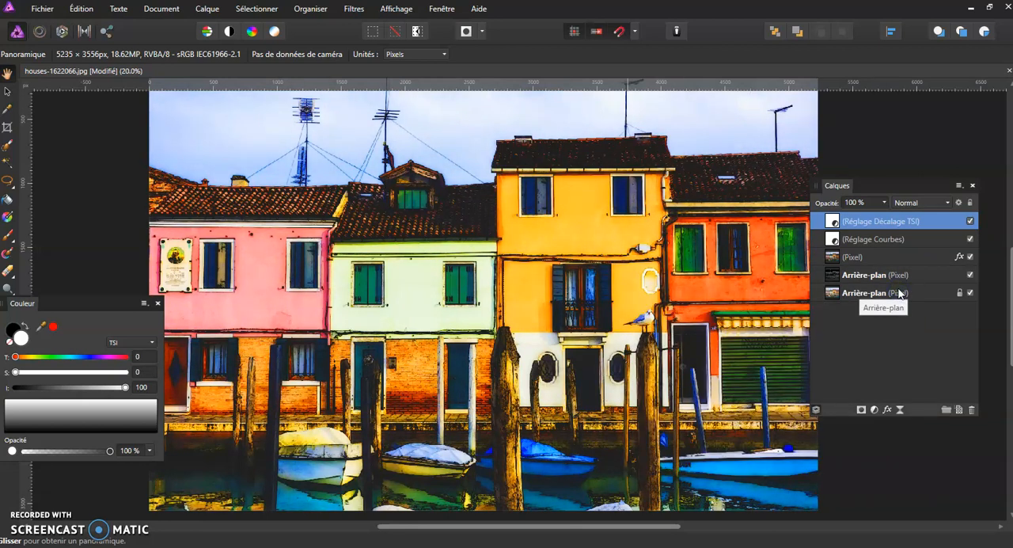
Reopen the Courbes adjustment and raise its black point a little further to lighten the shadows.
double_click(837, 240)
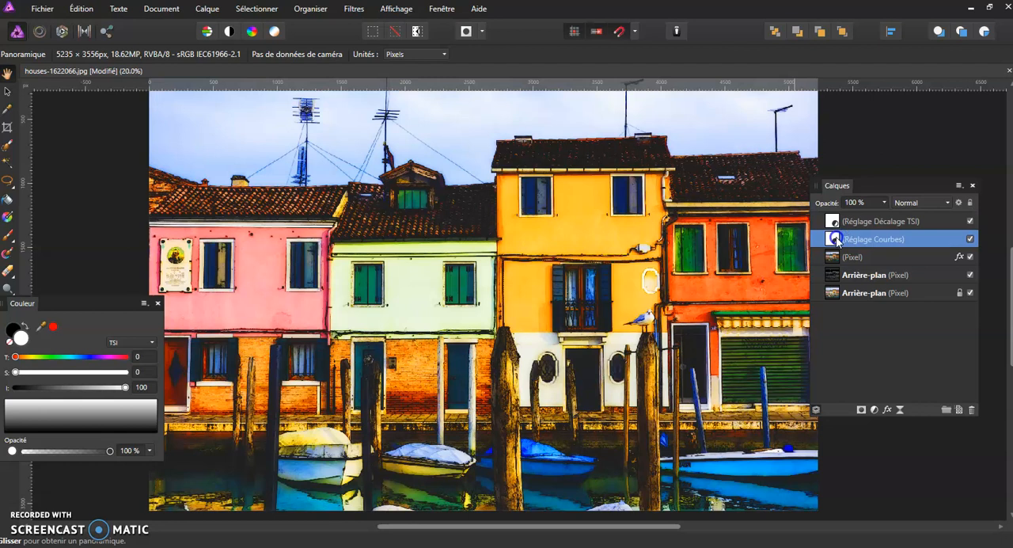
drag(708, 327, 643, 374)
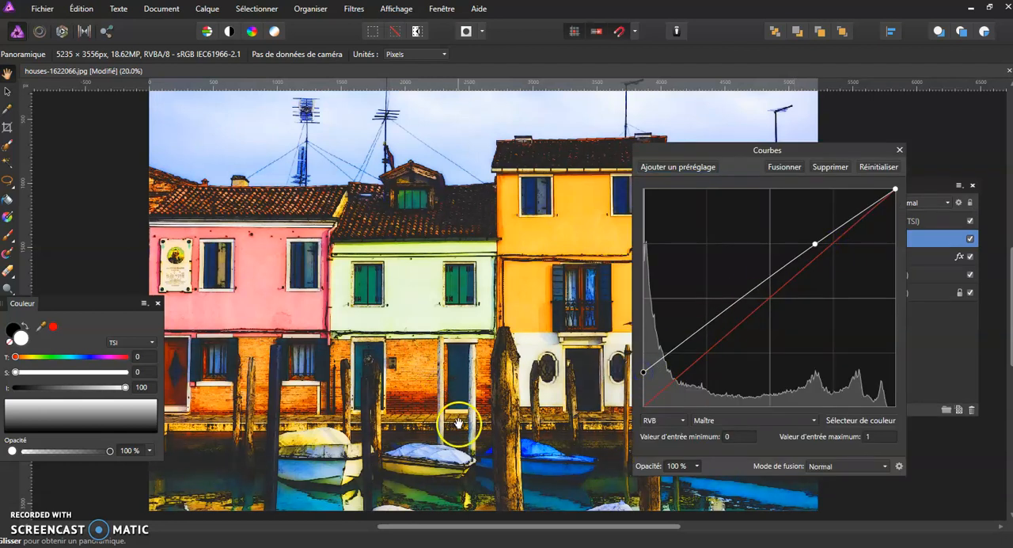
click(899, 150)
Examine the drawing effect up close on the facades, brickwork, doors, wooden posts and moored boats.
scroll(535, 434, up, 5)
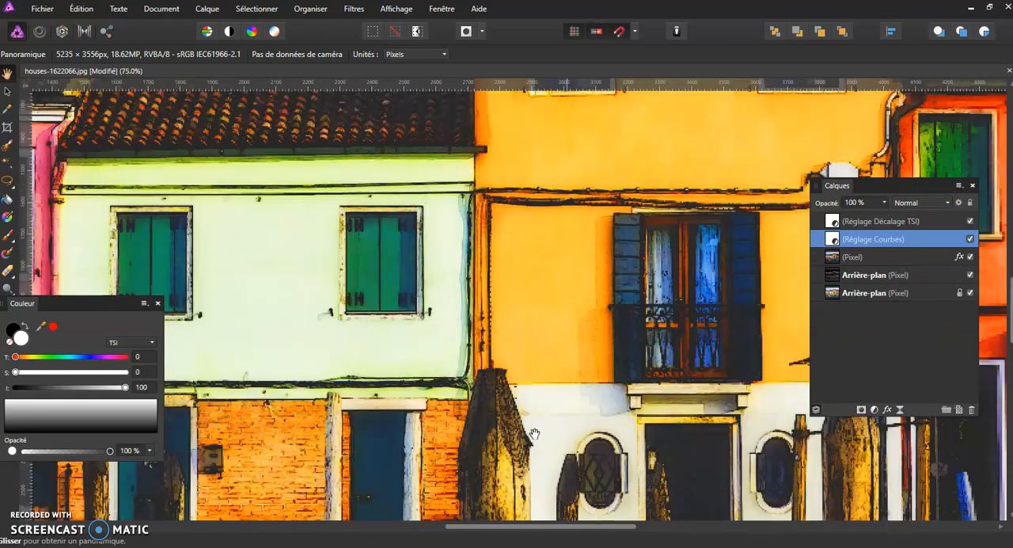
drag(504, 405, 410, 196)
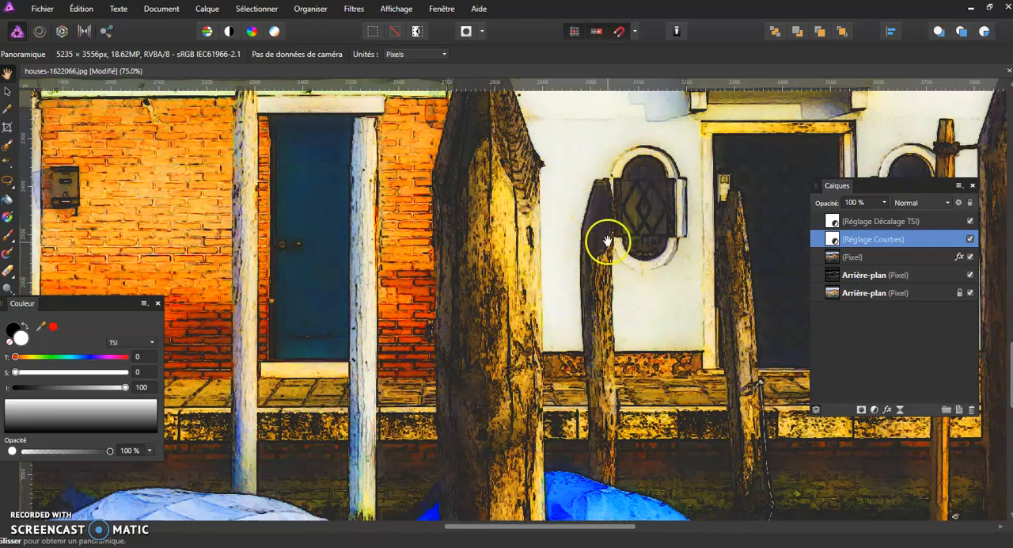
drag(393, 333, 560, 308)
drag(497, 401, 495, 283)
drag(494, 338, 639, 319)
drag(367, 349, 448, 422)
drag(436, 212, 398, 339)
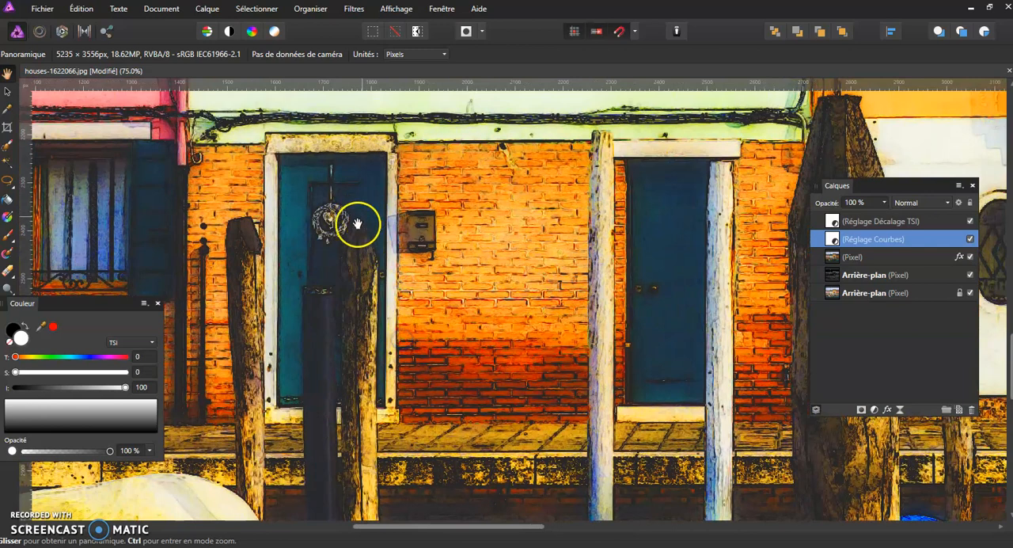
drag(253, 381, 325, 251)
drag(384, 398, 425, 247)
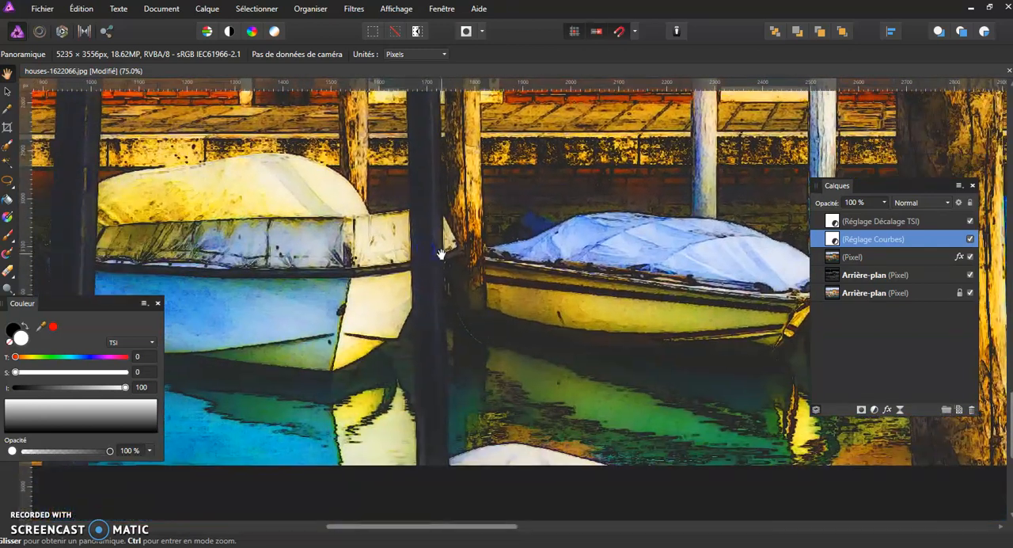
drag(115, 301, 109, 410)
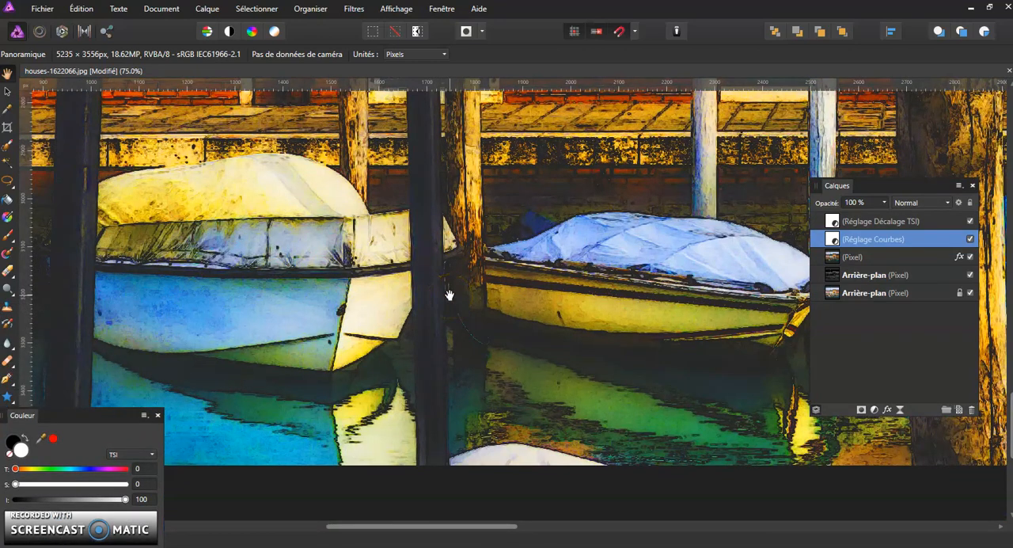
key(ctrl+minus)
key(ctrl+minus)
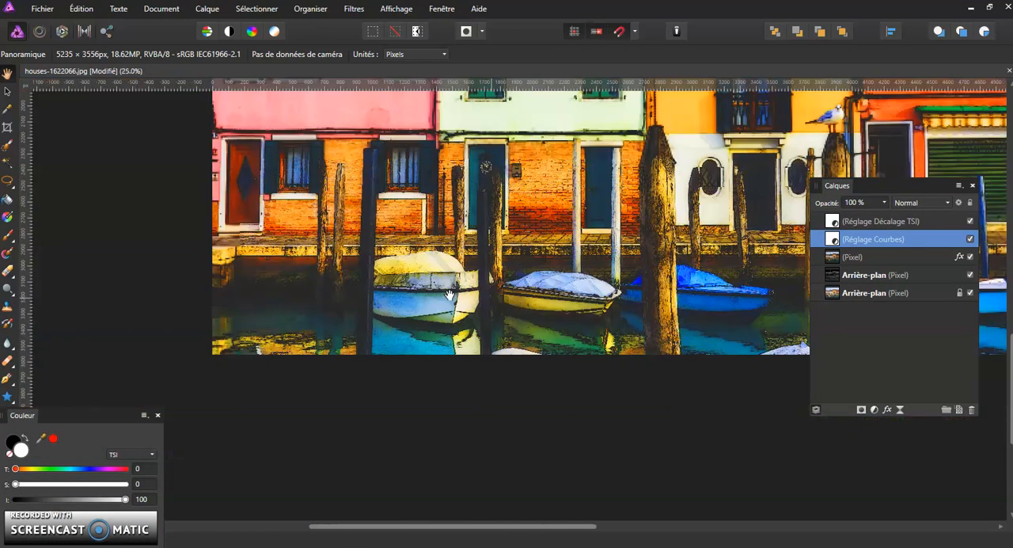
drag(502, 290, 380, 301)
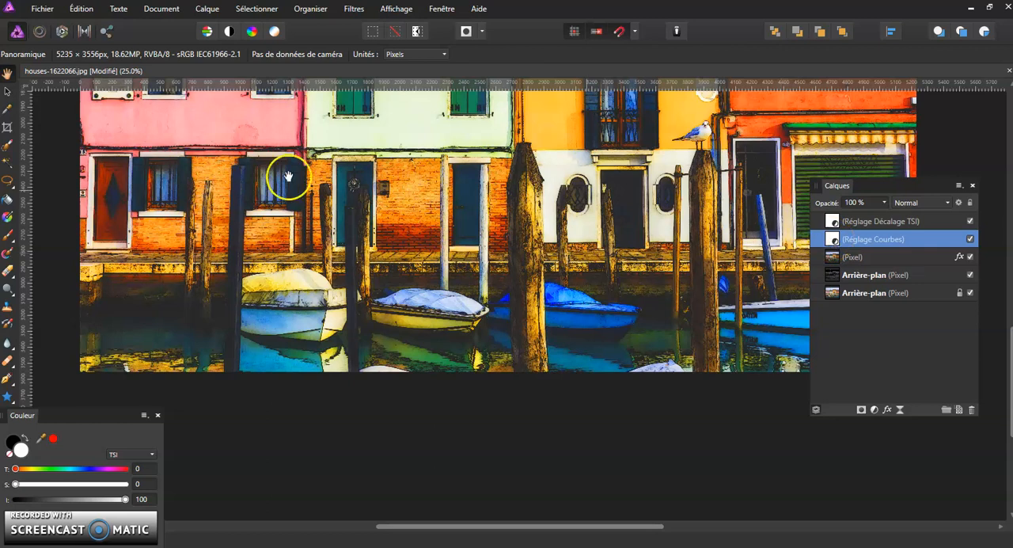
Paint black on the Courbes adjustment's mask over the dark water along the quay, using a 519 px brush.
click(8, 236)
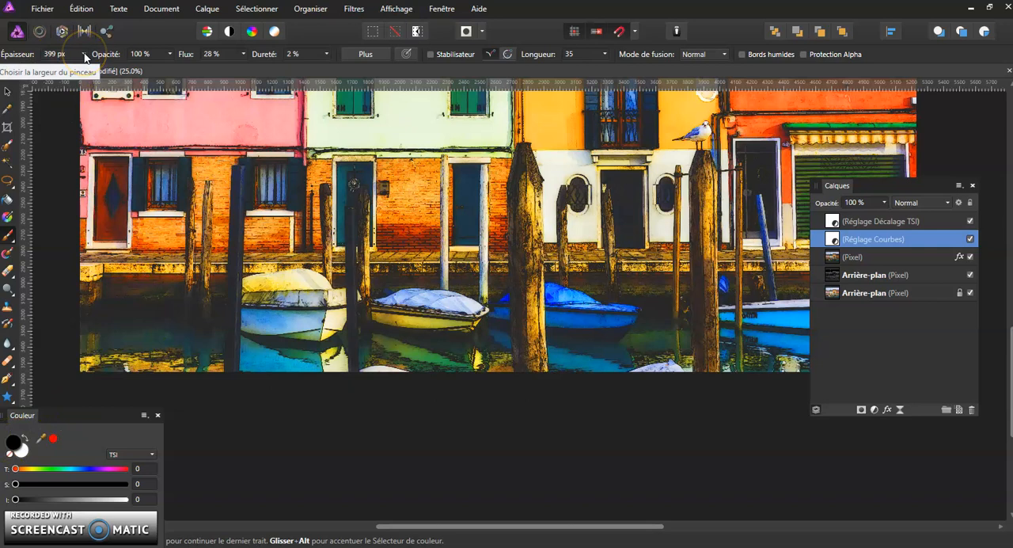
click(83, 54)
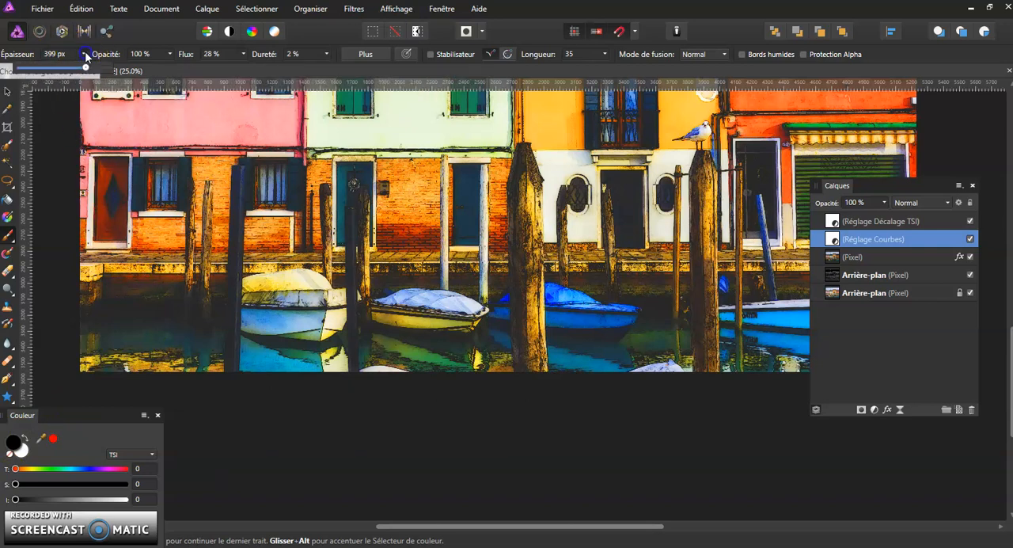
click(97, 333)
mouse_move(98, 323)
mouse_down()
mouse_move(120, 337)
mouse_move(96, 358)
mouse_move(185, 341)
mouse_move(191, 317)
mouse_move(182, 362)
mouse_move(189, 320)
mouse_move(200, 366)
mouse_move(198, 289)
mouse_move(84, 295)
mouse_move(88, 368)
mouse_up()
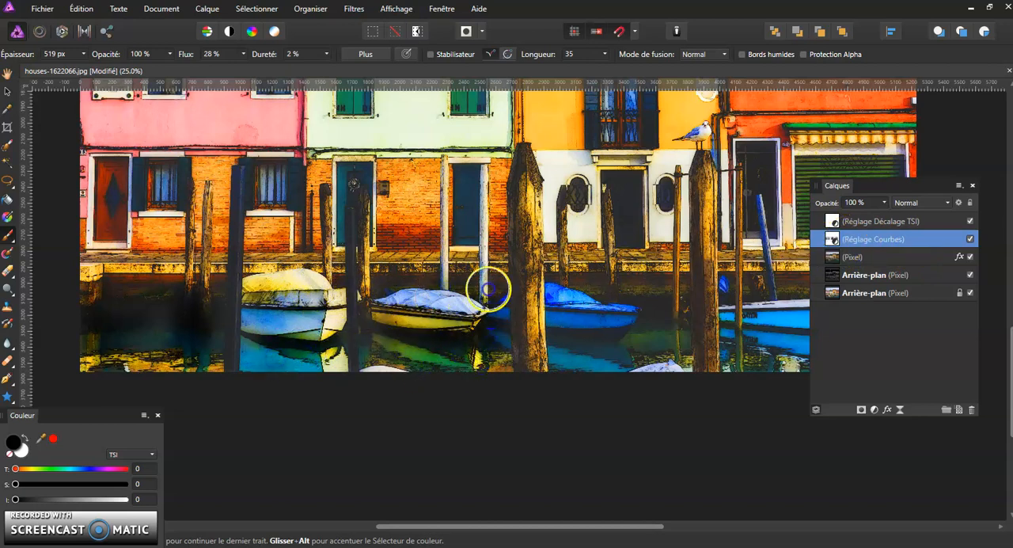
key(space)
drag(658, 319, 502, 323)
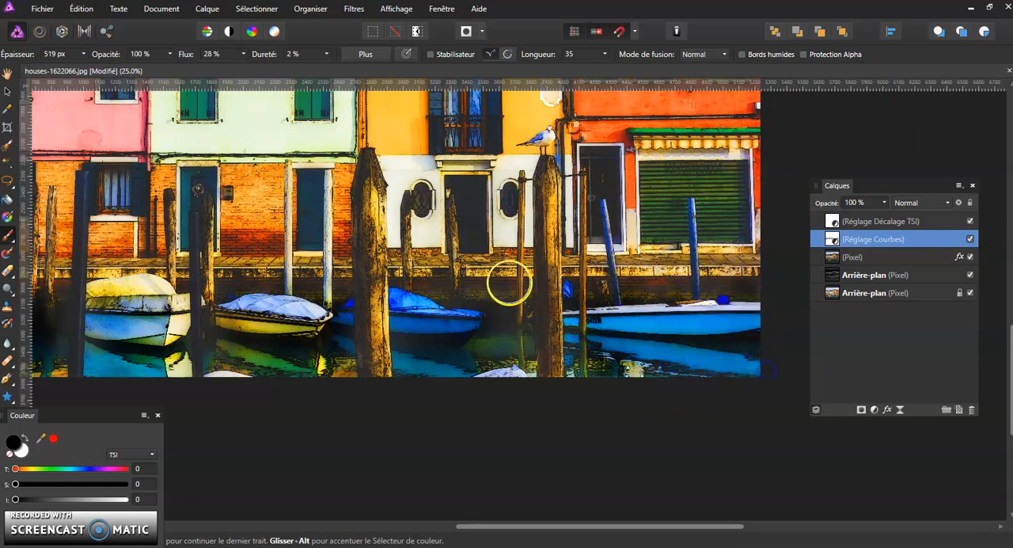
key(space)
mouse_move(418, 214)
mouse_down()
mouse_move(459, 324)
mouse_move(497, 381)
mouse_move(509, 376)
mouse_move(475, 353)
mouse_move(544, 313)
mouse_up()
key(space)
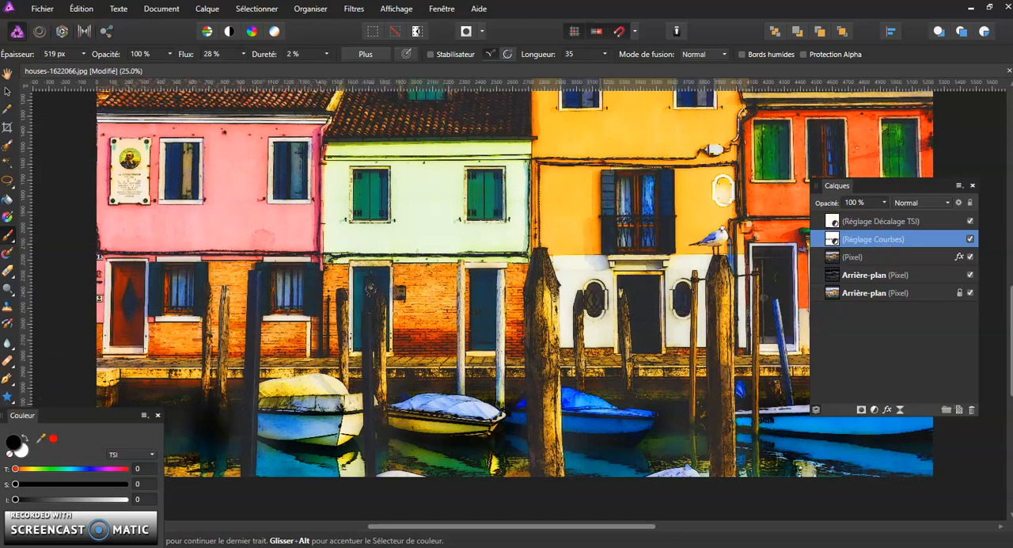
Switch the brush colour to white and paint back the curves effect over the water beside the white boat.
click(21, 449)
drag(65, 416, 133, 169)
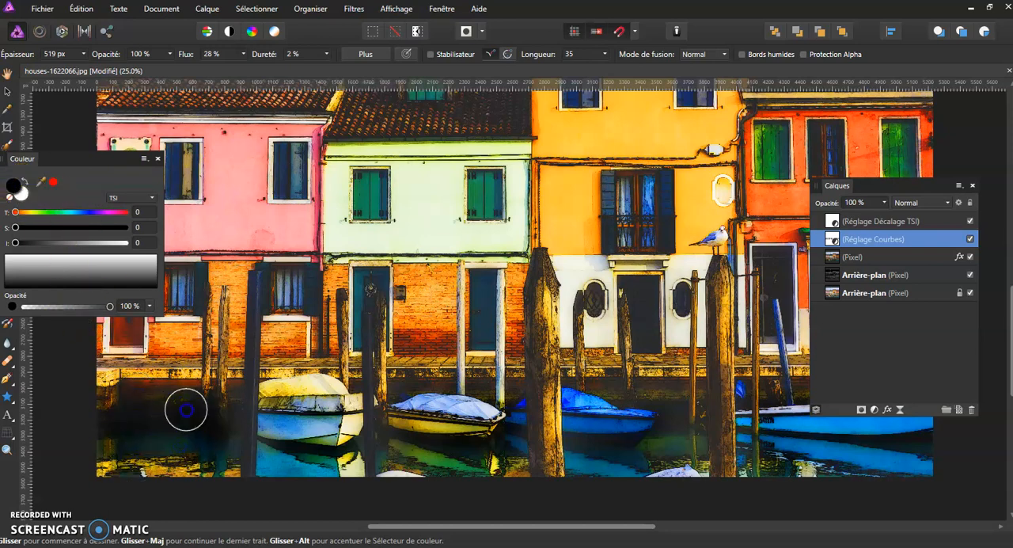
click(27, 181)
mouse_move(77, 436)
mouse_down()
mouse_move(113, 439)
mouse_move(149, 405)
mouse_move(192, 393)
mouse_move(204, 420)
mouse_up()
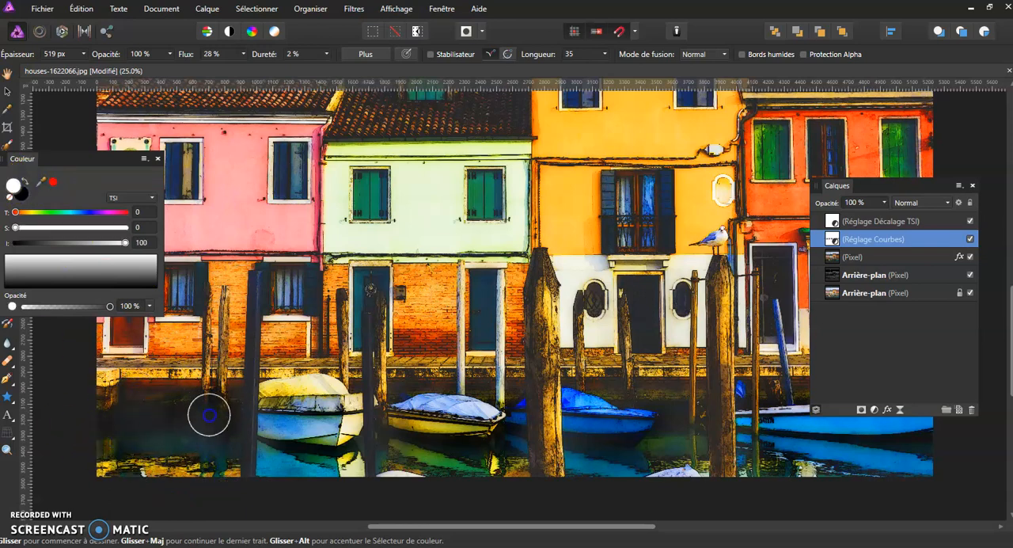
Set the brush to a grey of lightness 66, retouch the curves mask over the water and fit the image in view.
click(63, 265)
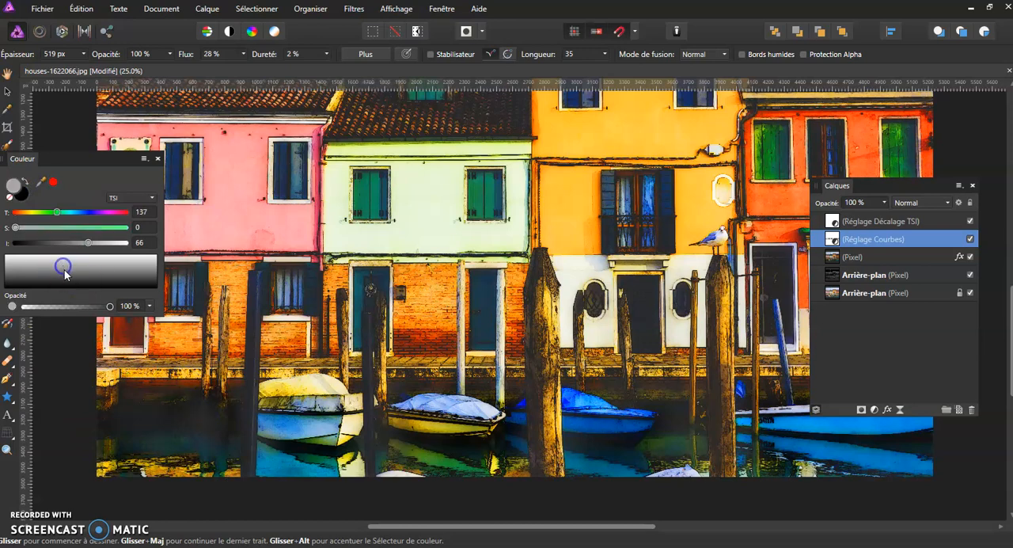
mouse_move(147, 402)
mouse_down()
mouse_move(117, 397)
mouse_move(127, 406)
mouse_move(175, 374)
mouse_up()
mouse_move(204, 416)
mouse_down()
mouse_move(207, 388)
mouse_move(232, 434)
mouse_move(226, 451)
mouse_move(244, 342)
mouse_move(258, 385)
mouse_move(266, 540)
mouse_move(301, 480)
mouse_move(306, 445)
mouse_move(366, 470)
mouse_move(402, 379)
mouse_up()
key(ctrl+0)
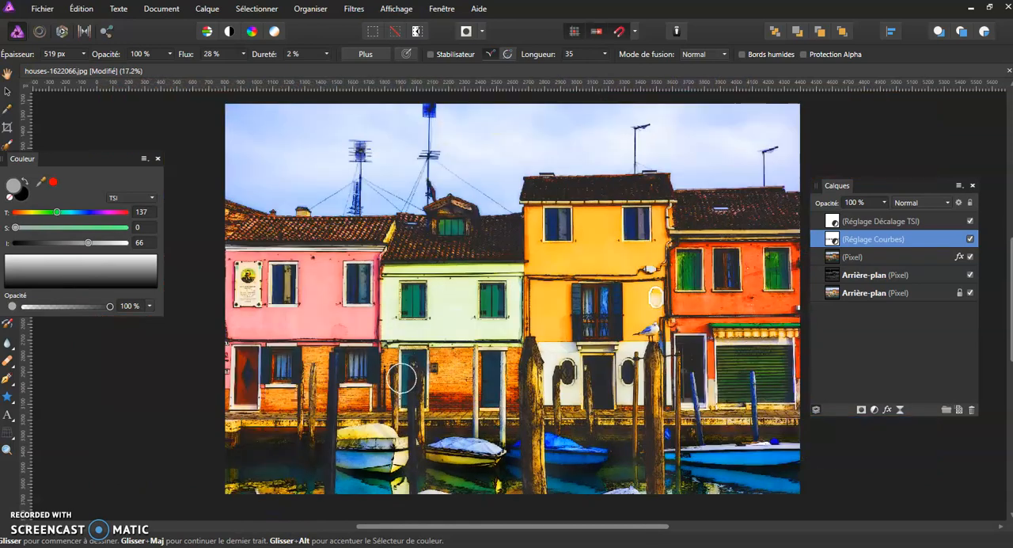
click(799, 313)
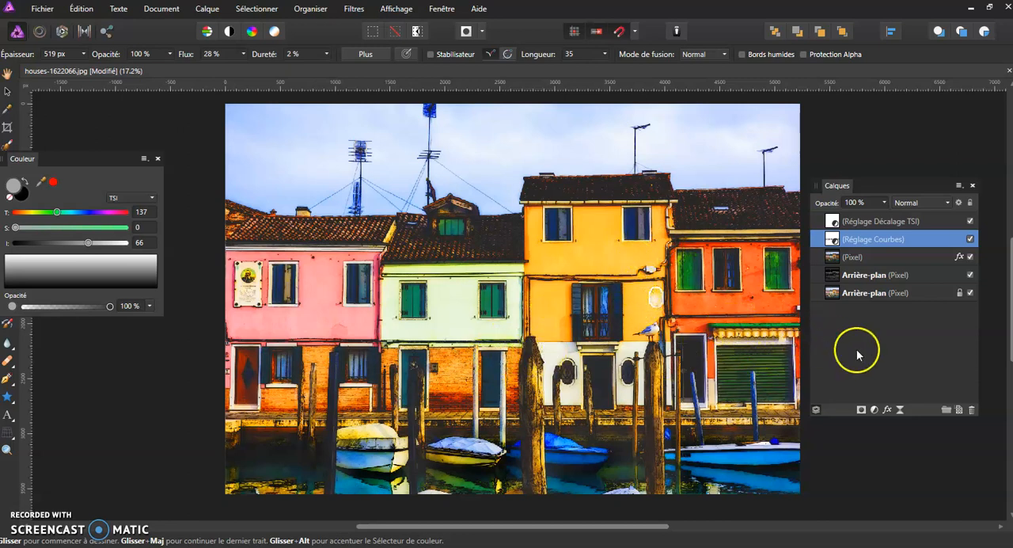
Add a Vibrance adjustment above the Courbes adjustment and raise its vibrance to intensify the houses' colours.
click(874, 410)
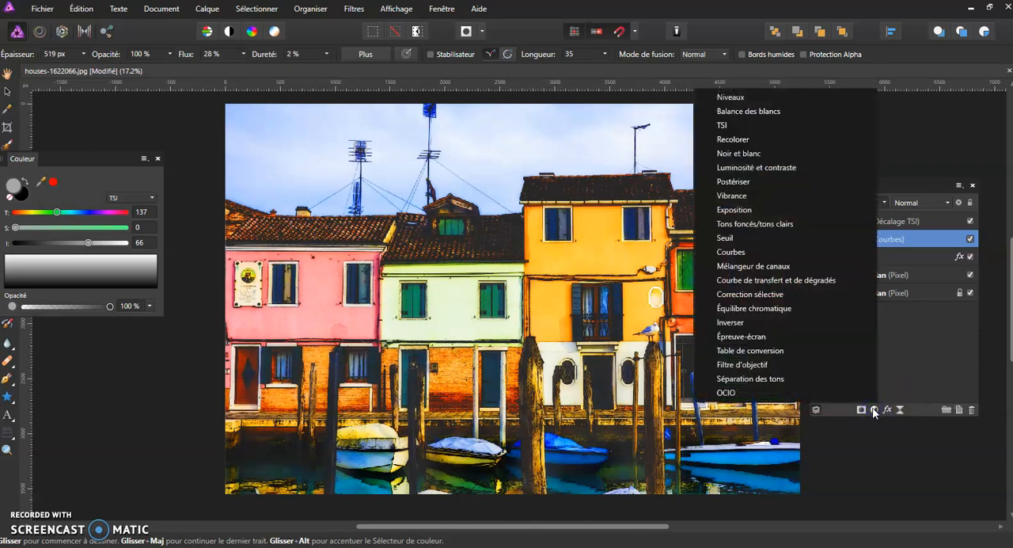
click(776, 196)
drag(751, 439, 751, 439)
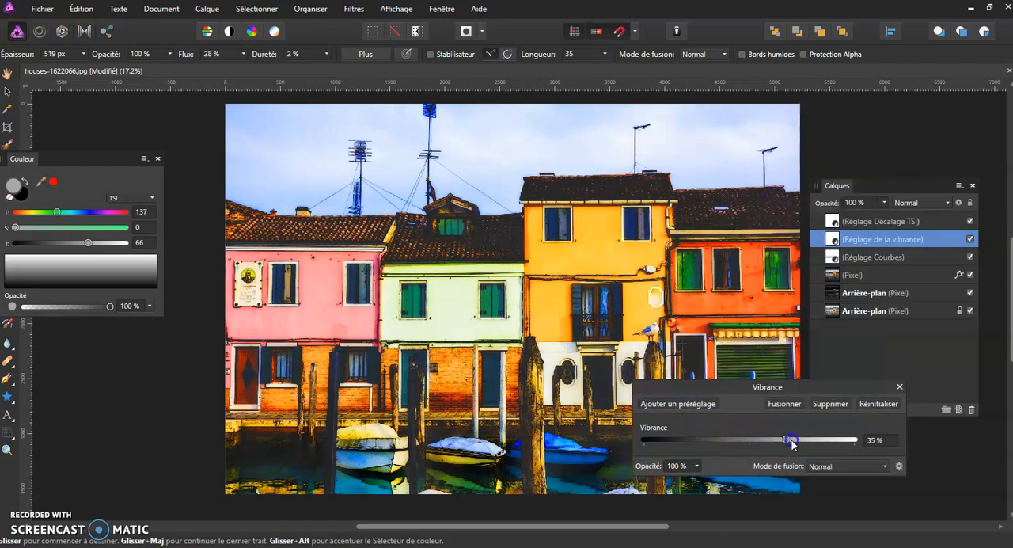
drag(816, 443, 839, 440)
click(900, 387)
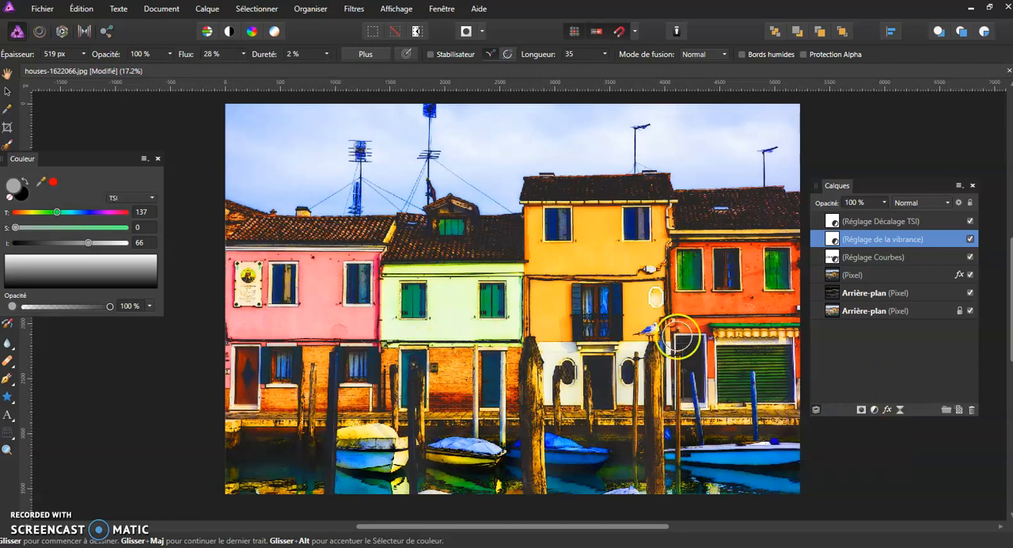
Select all layers above the locked background and toggle their visibility to compare the full image with the original photo.
click(907, 224)
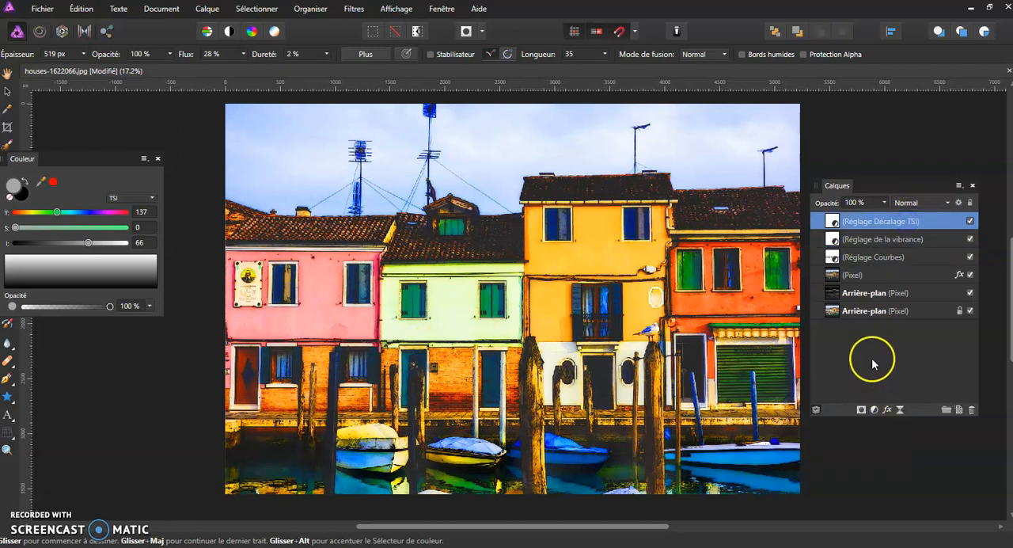
shift+click(899, 293)
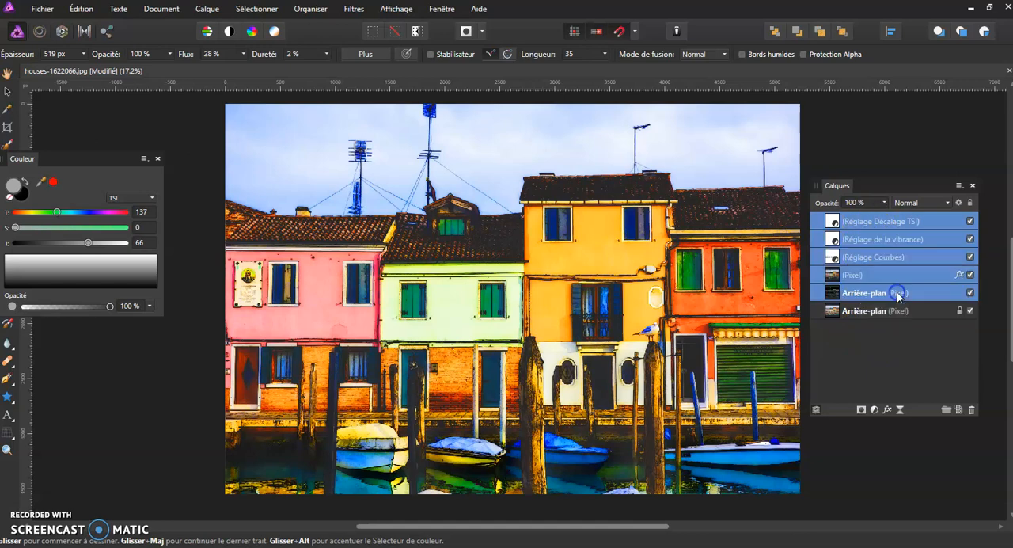
click(970, 293)
click(970, 293)
click(971, 293)
click(971, 293)
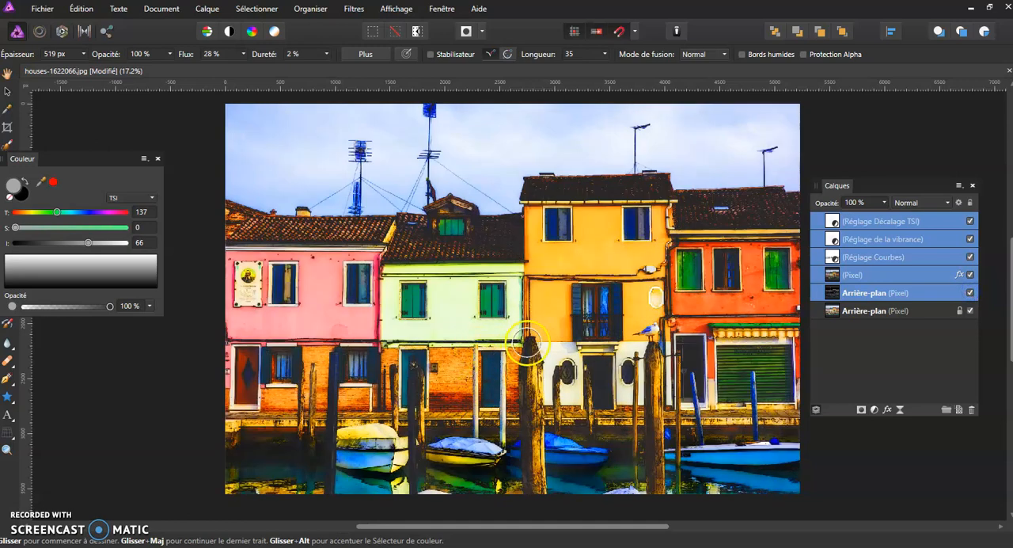
Compare the green and orange facades up close with and without the selected effect layers, leaving the layers shown.
scroll(527, 342, up, 3)
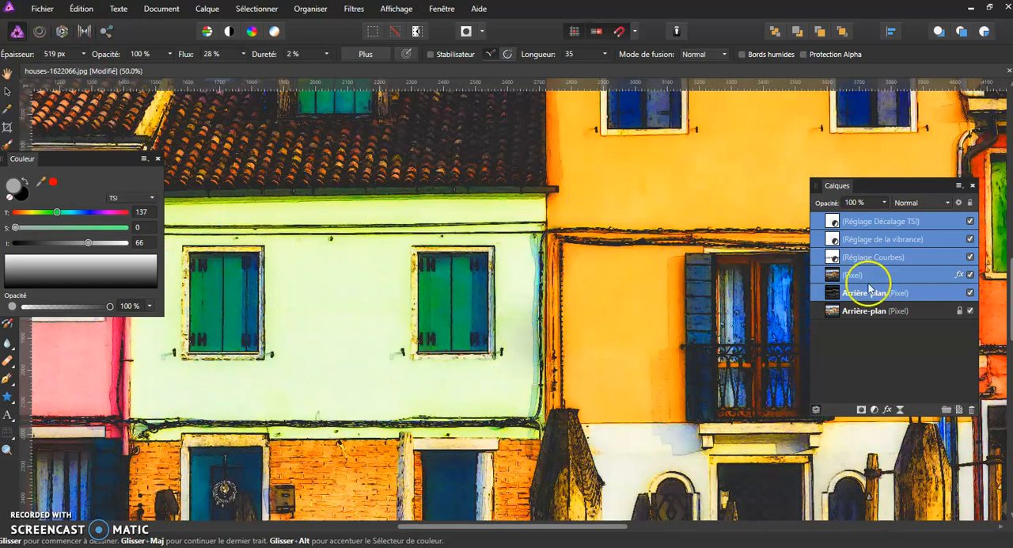
click(970, 293)
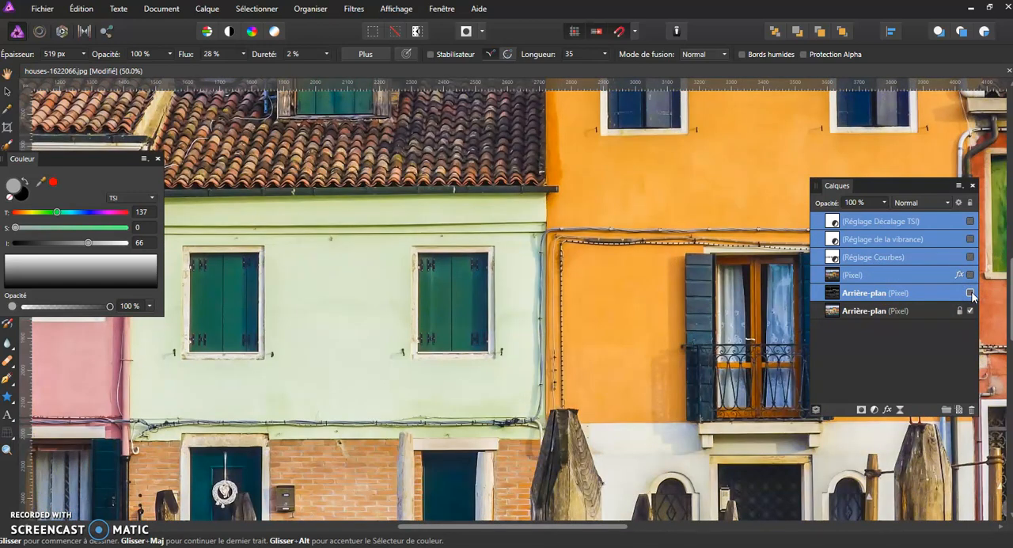
click(970, 293)
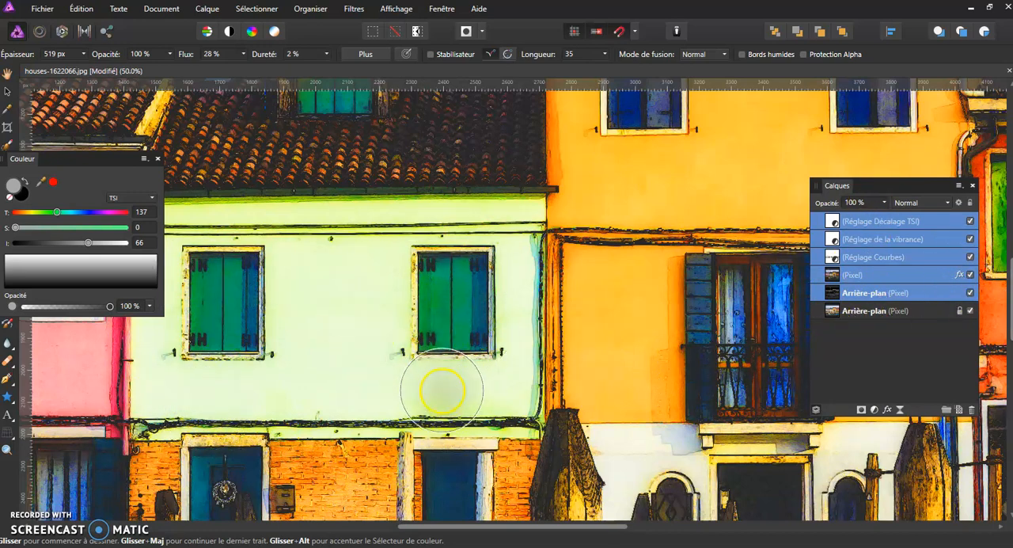
key(ctrl+minus)
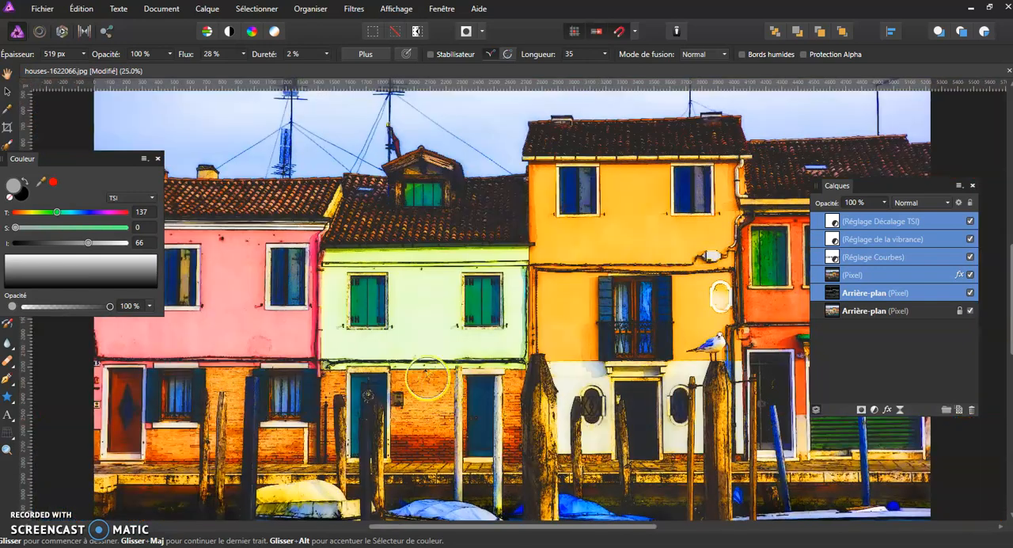